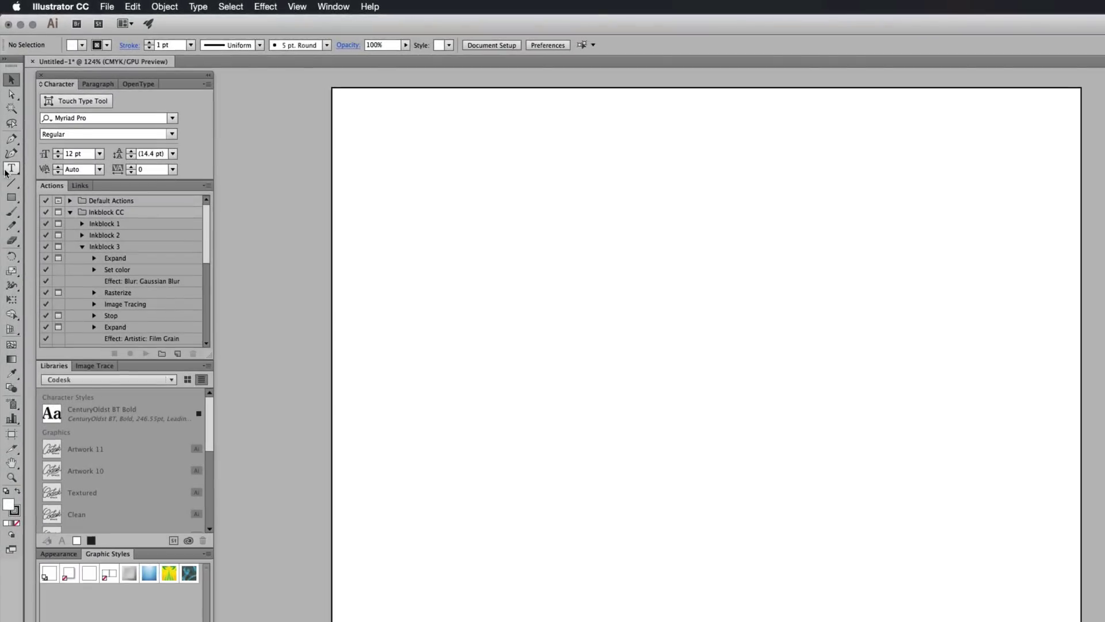
Step: Add the word 'Testing' as a new text object on the artboard
left_click(9, 169)
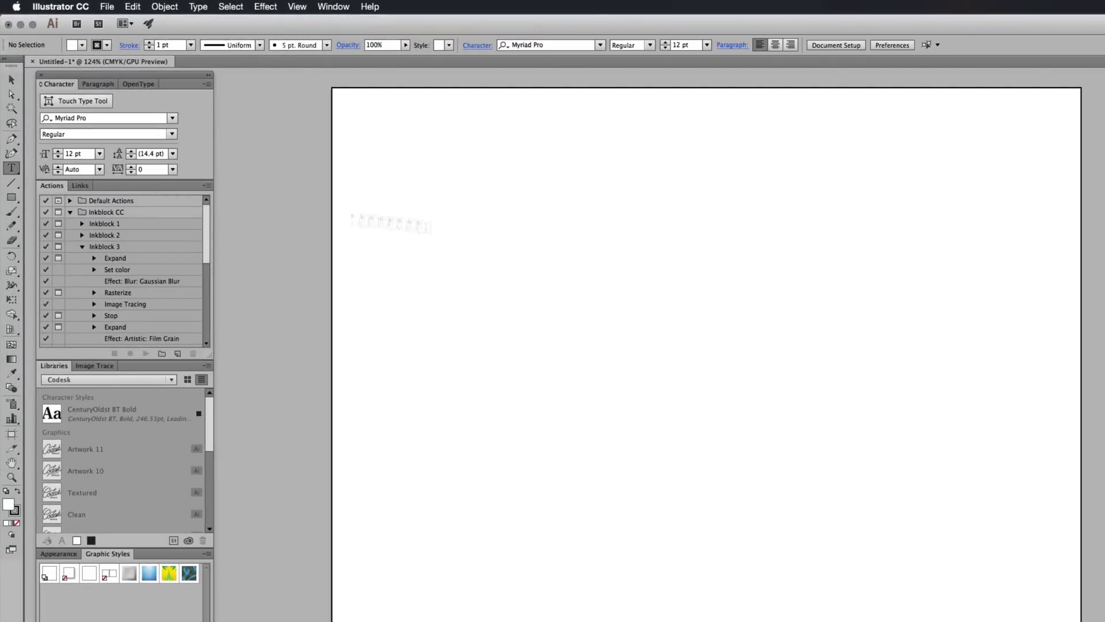
left_click(546, 236)
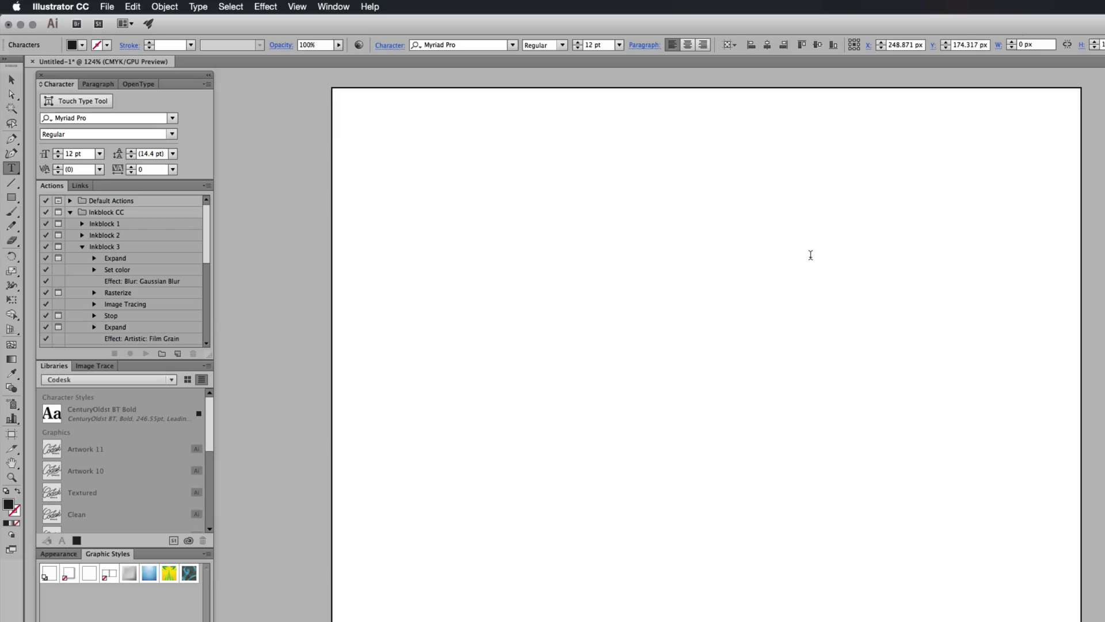
type("Testing")
key("Escape")
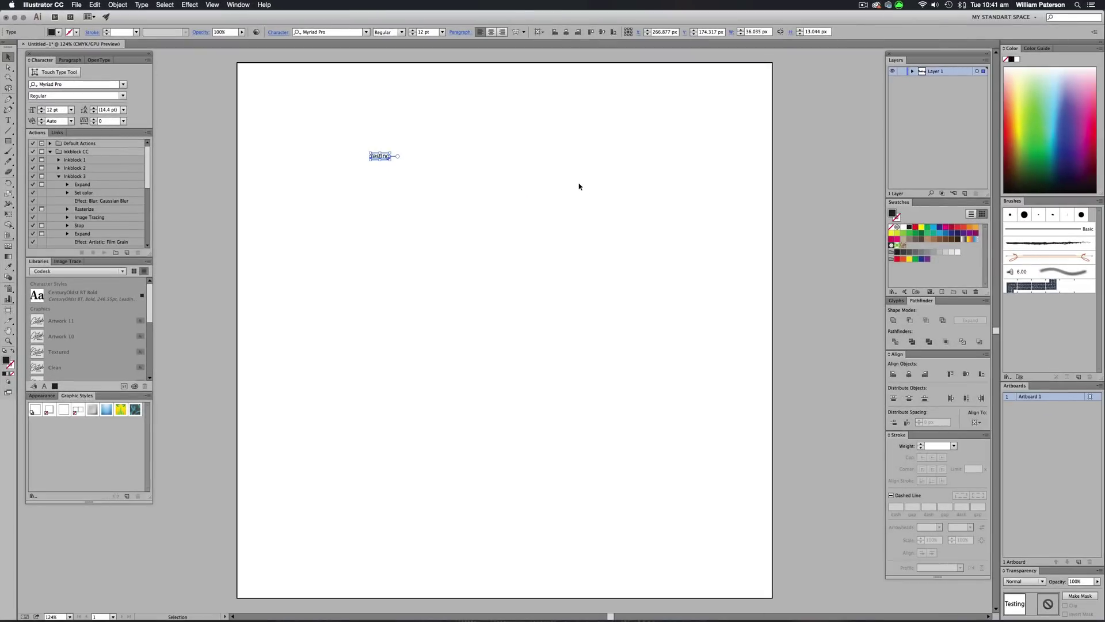
Step: Scale the Testing text up much larger and move it to the artboard centre
left_click_drag(392, 161, 477, 219)
left_click(456, 213)
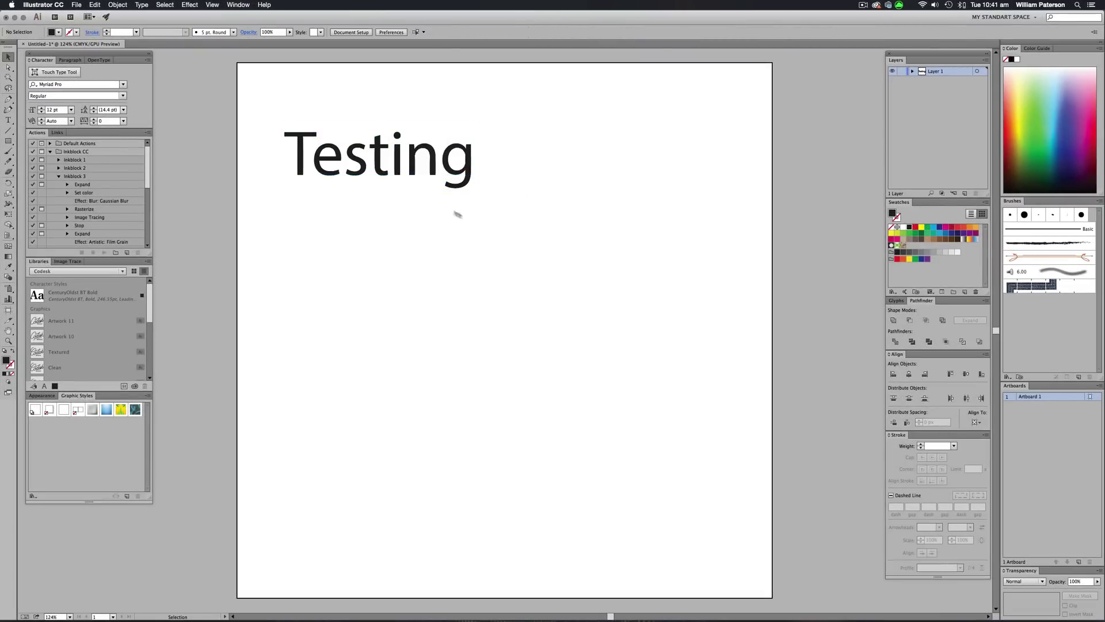
left_click_drag(433, 173, 542, 259)
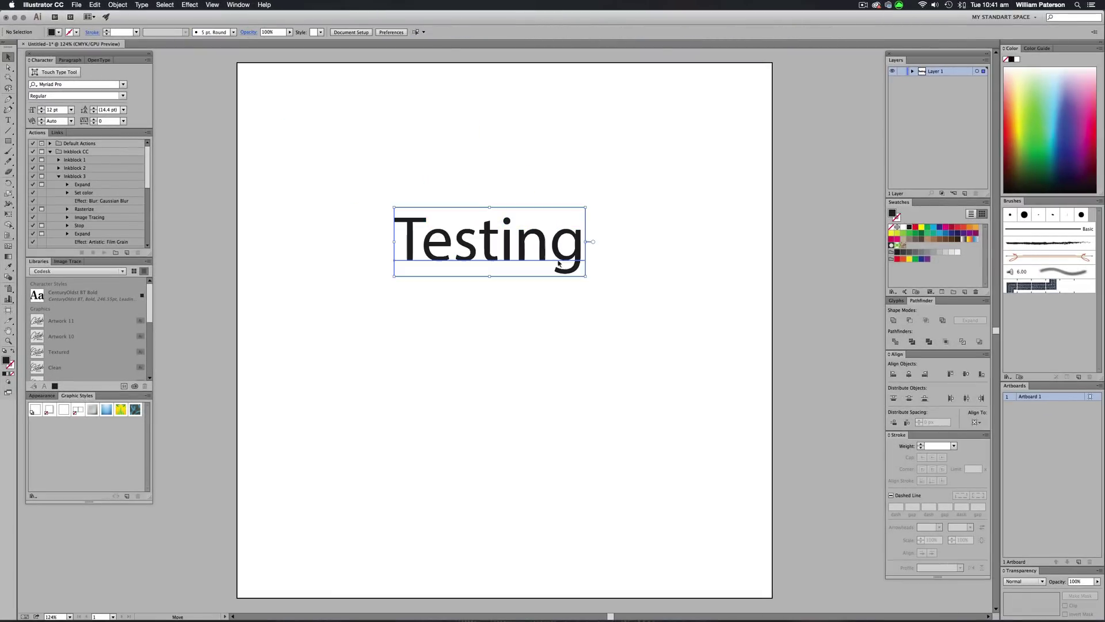
Step: Set Testing in the Abraham Lincoln font and nudge it down and right
left_click(86, 84)
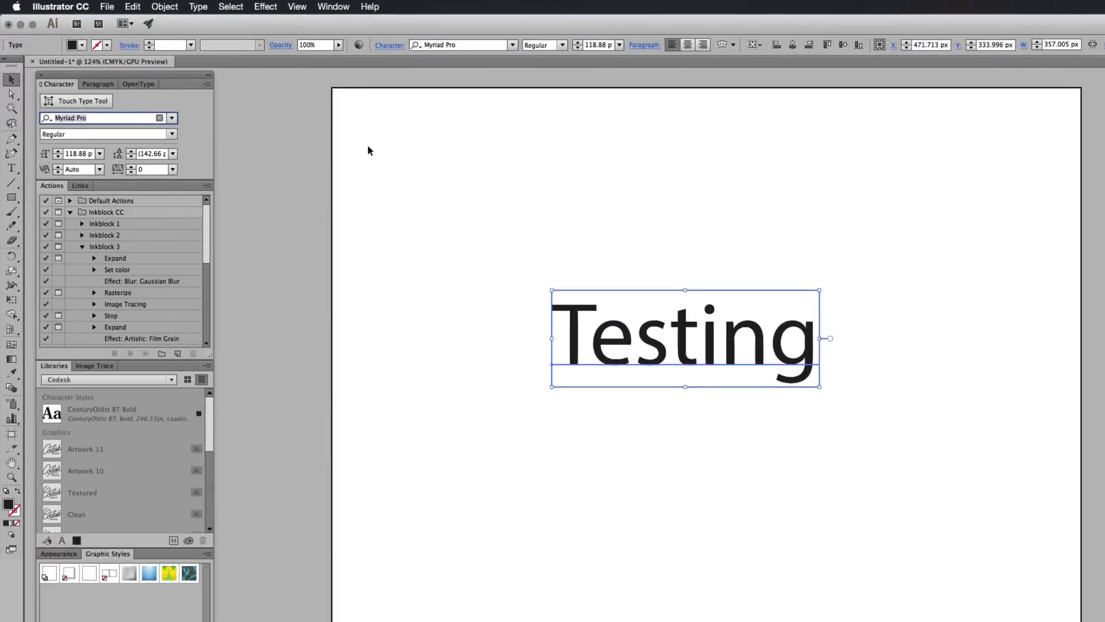
type("abr")
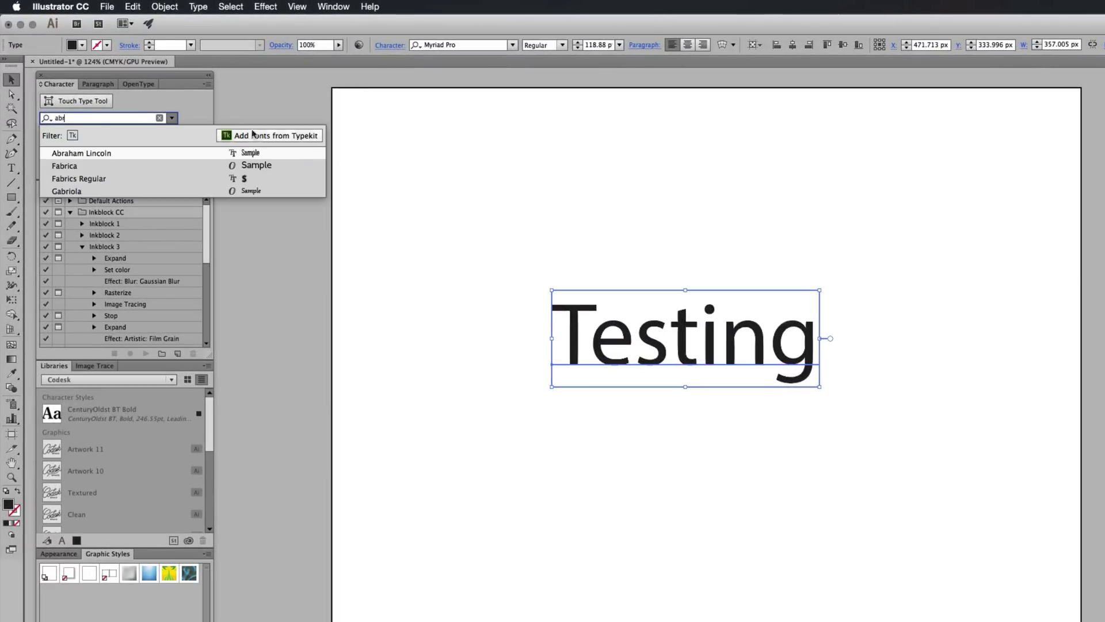
left_click(94, 152)
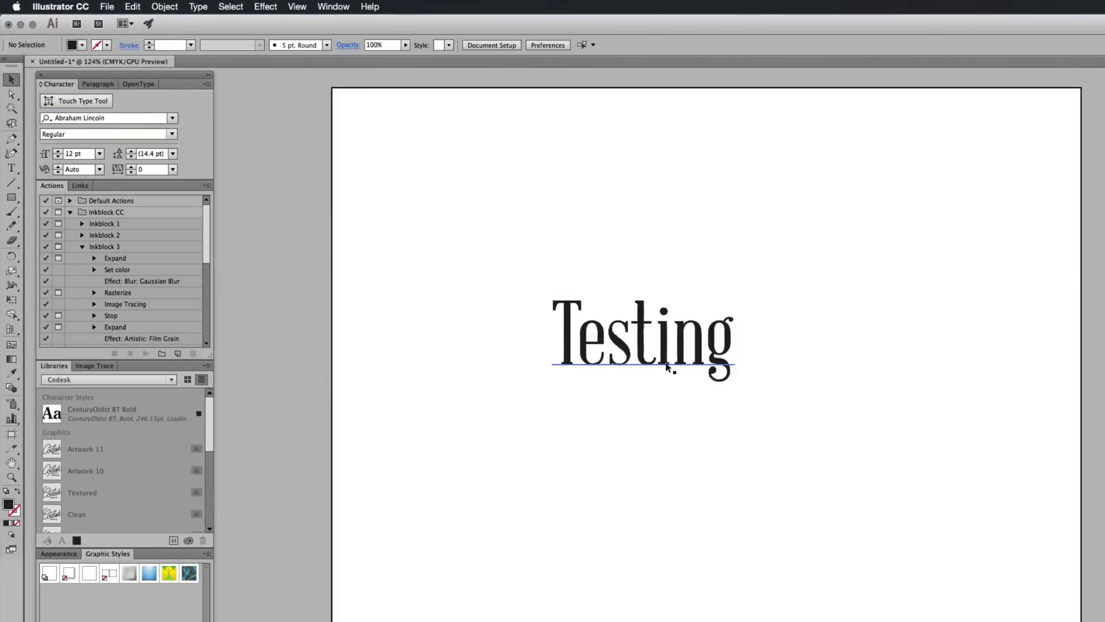
left_click_drag(668, 354, 717, 379)
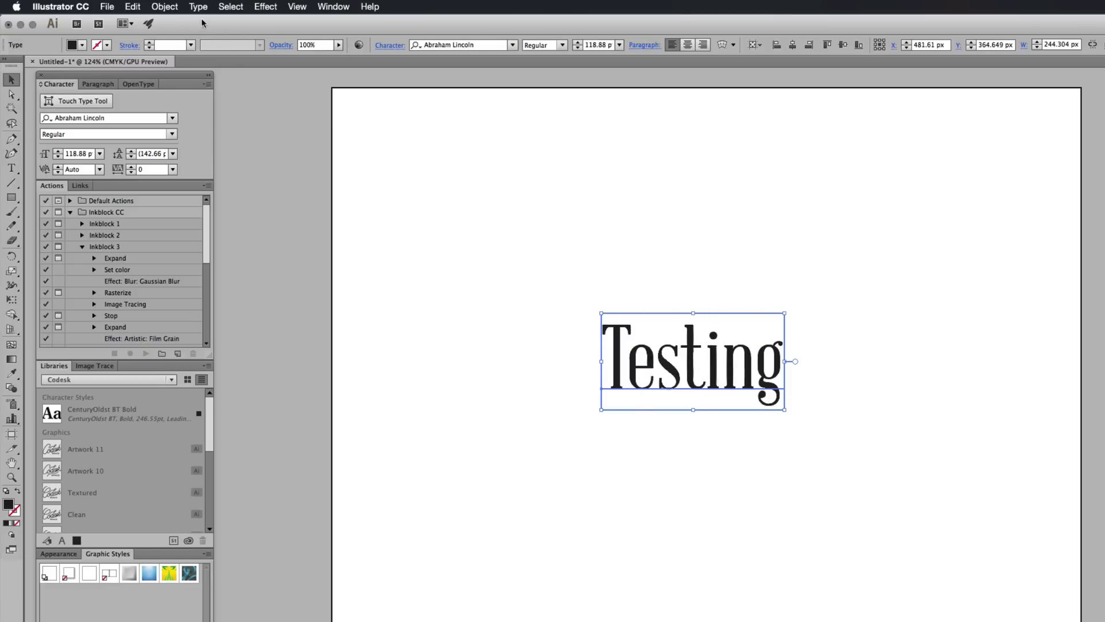
Step: Change the text to UPPERCASE so it reads TESTING, then reselect it
left_click(200, 8)
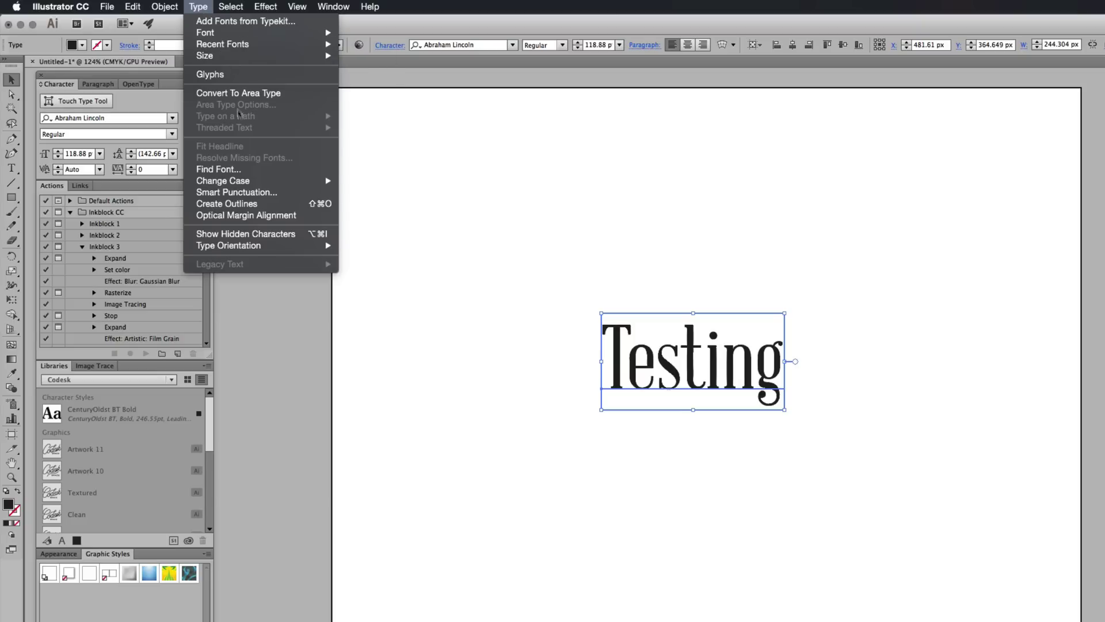
mouse_move(246, 183)
left_click(414, 180)
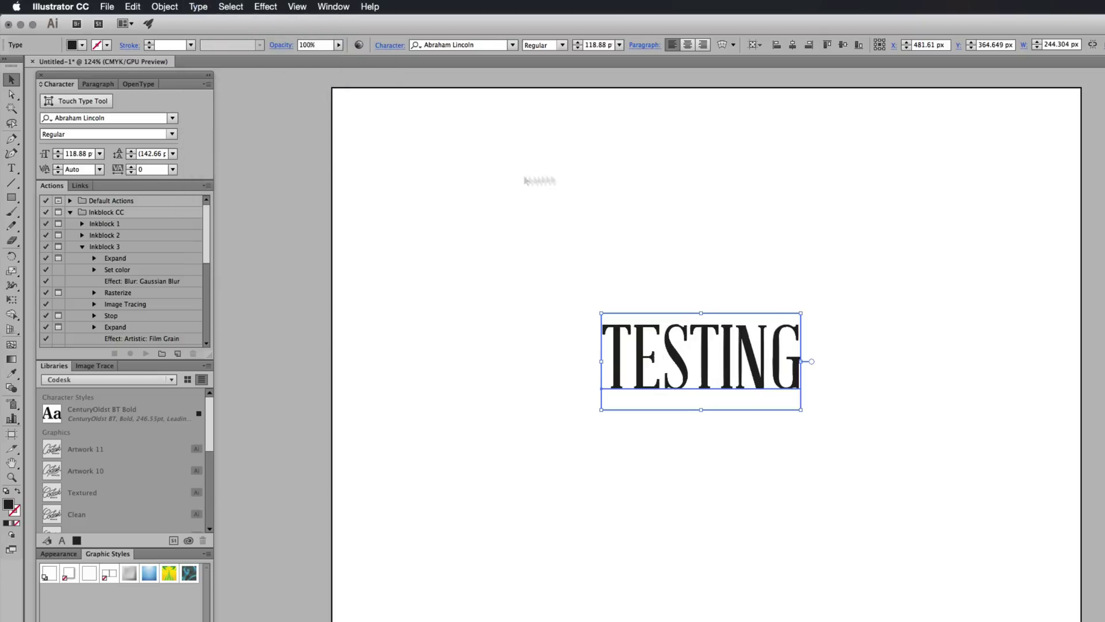
left_click(672, 178)
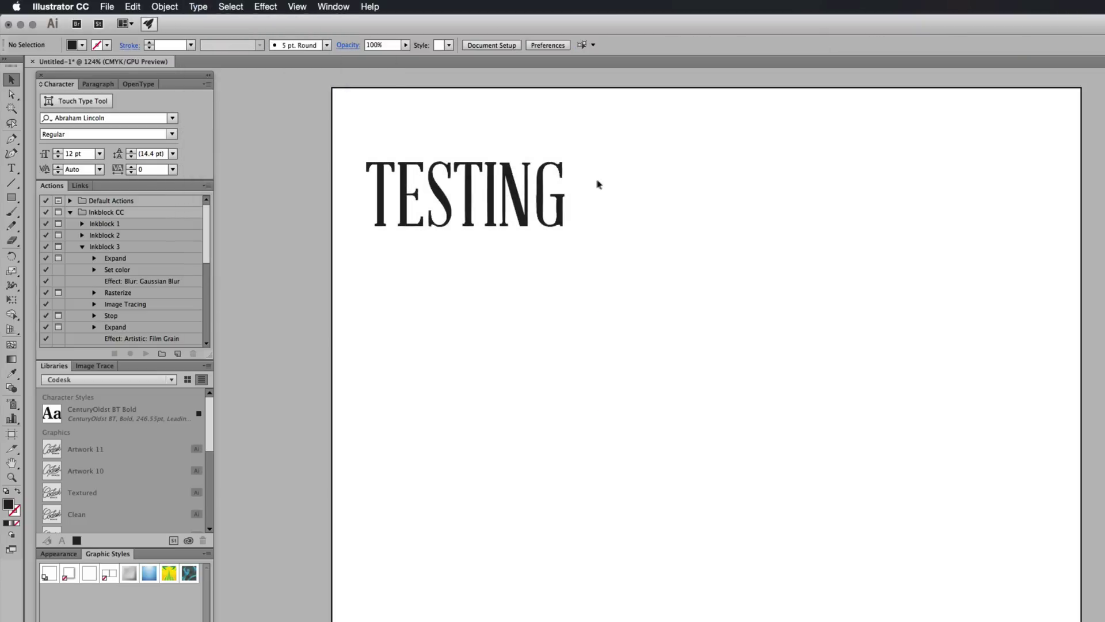
left_click(519, 199)
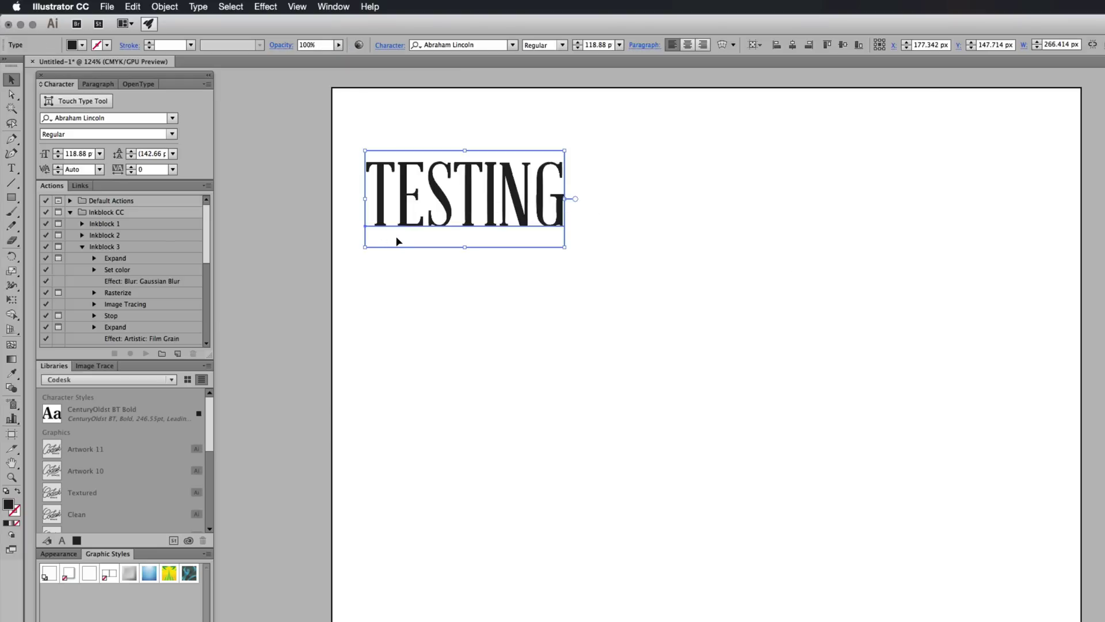
Step: Duplicate TESTING to its right and convert the copy to outlines
left_click(719, 216)
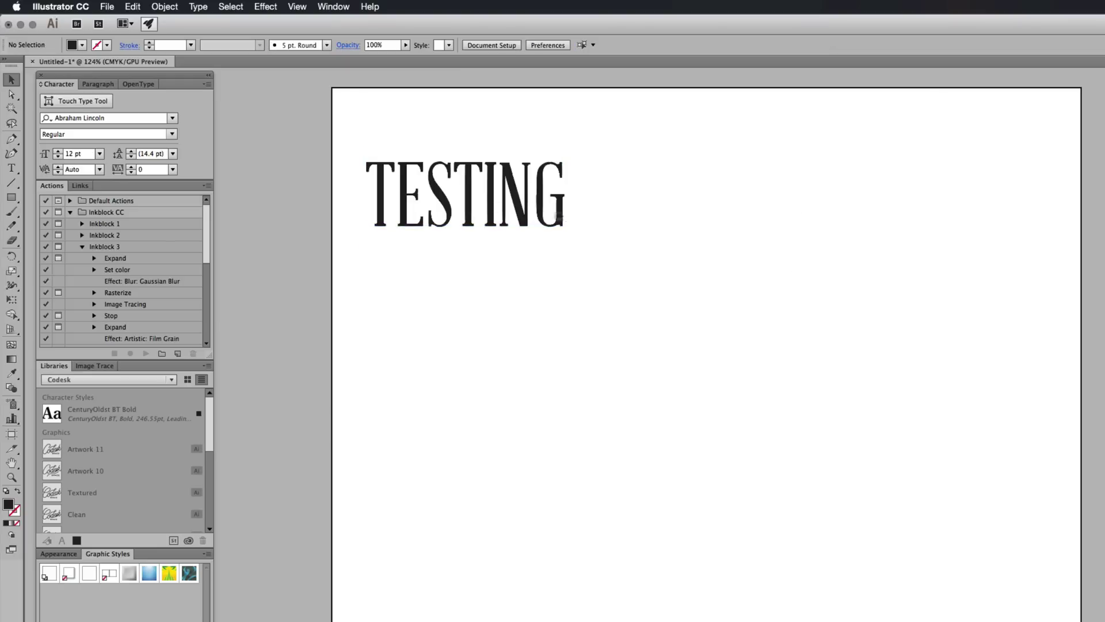
left_click_drag(554, 224, 785, 227)
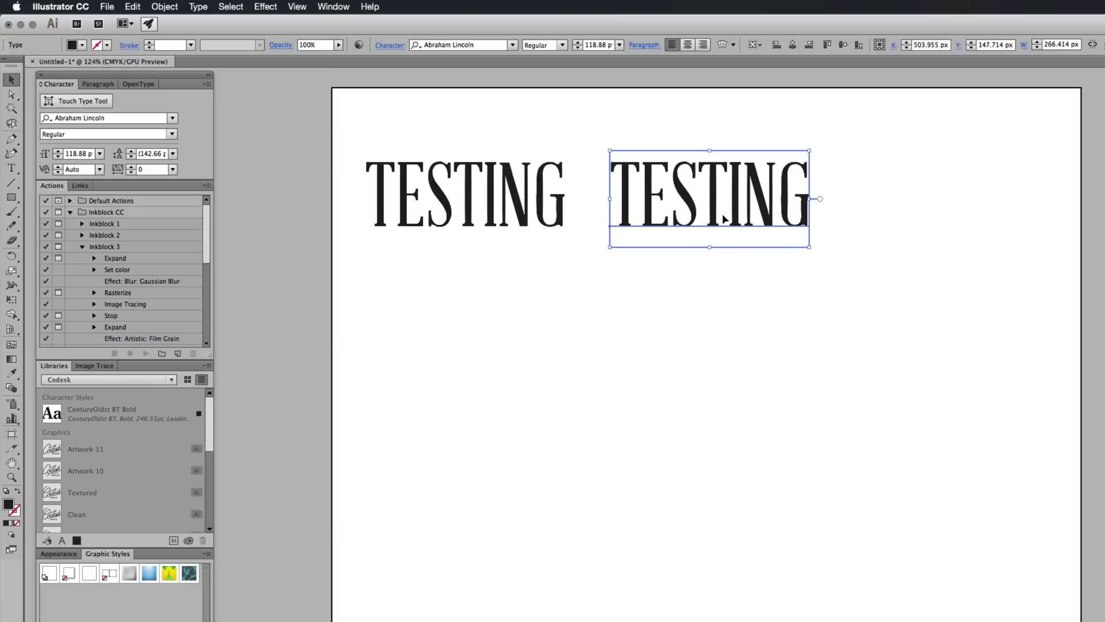
key("super+shift+a")
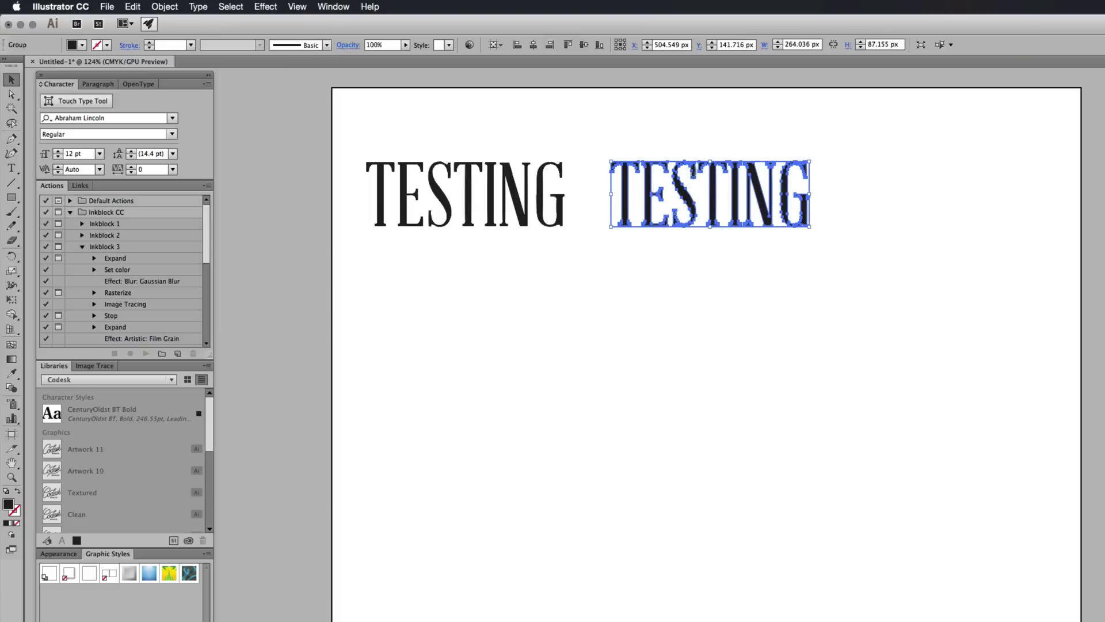
Step: Move the original live TESTING text higher up the page
left_click_drag(846, 139, 745, 241)
left_click(745, 241)
left_click(553, 222)
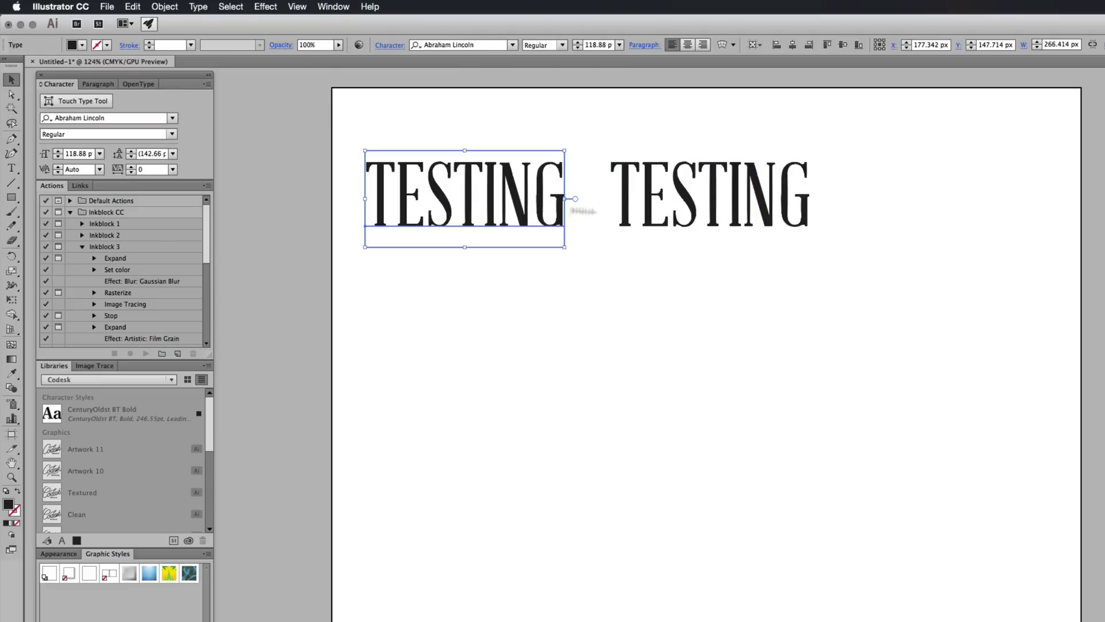
left_click(691, 206)
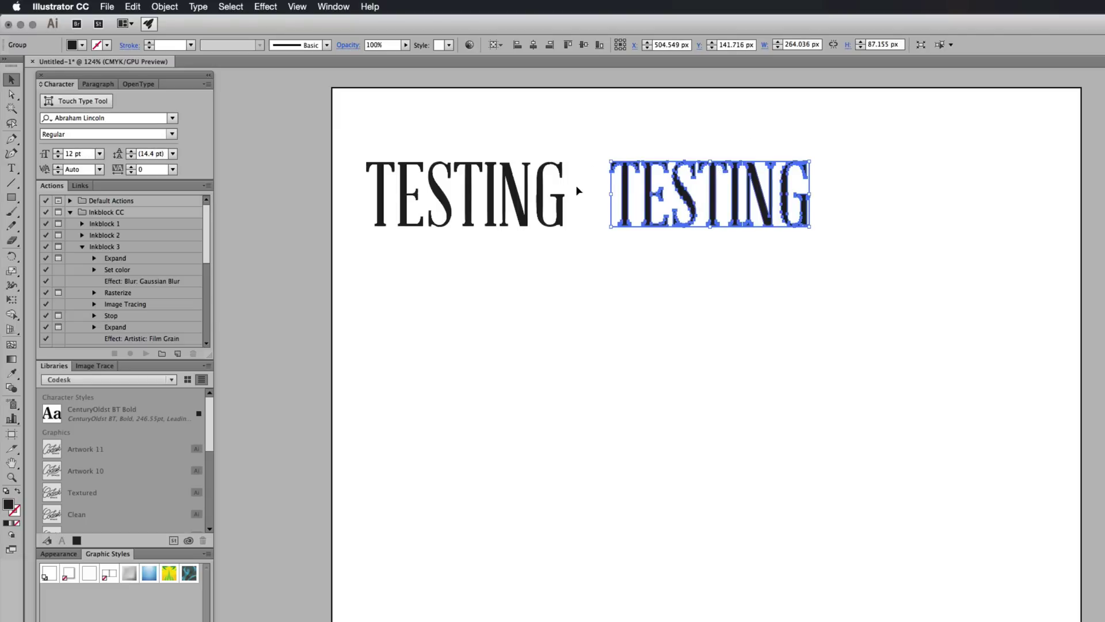
left_click(562, 193)
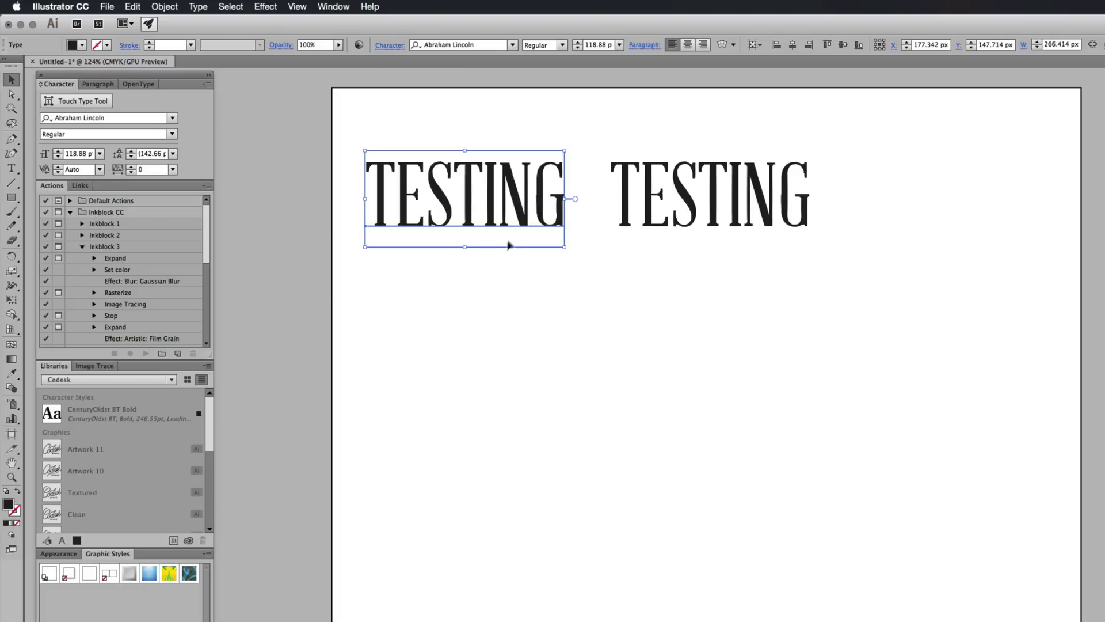
left_click(689, 200)
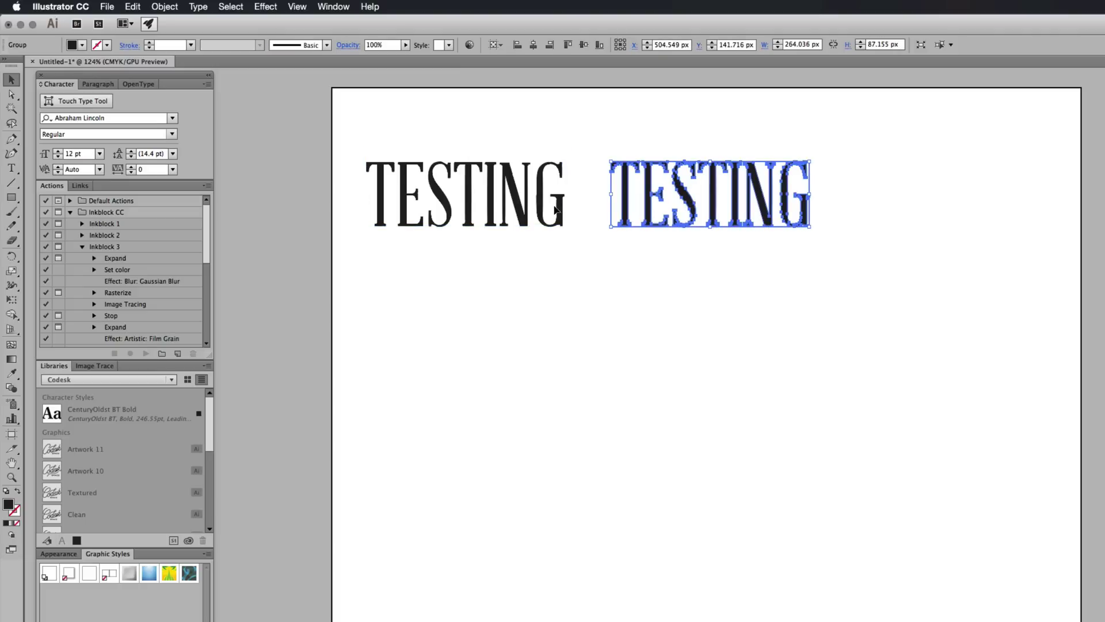
left_click_drag(538, 205, 533, 153)
left_click(652, 289)
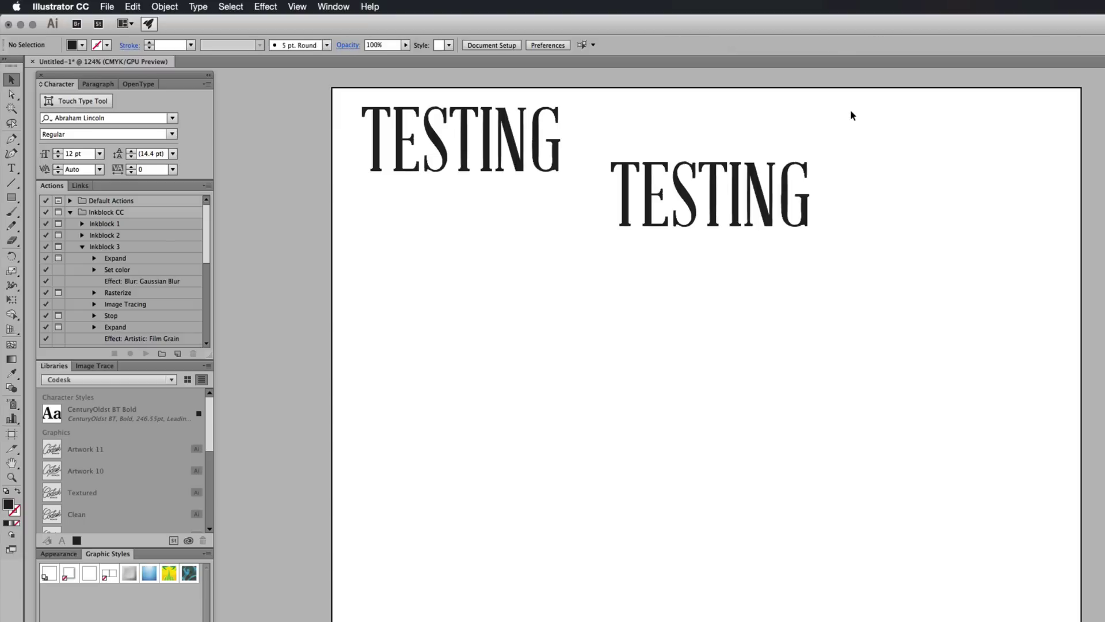
Step: Draw a solid black circle below the text and enlarge it to 414.516 px wide
key("l")
left_click_drag(11, 197, 52, 229)
left_click_drag(679, 390, 780, 521)
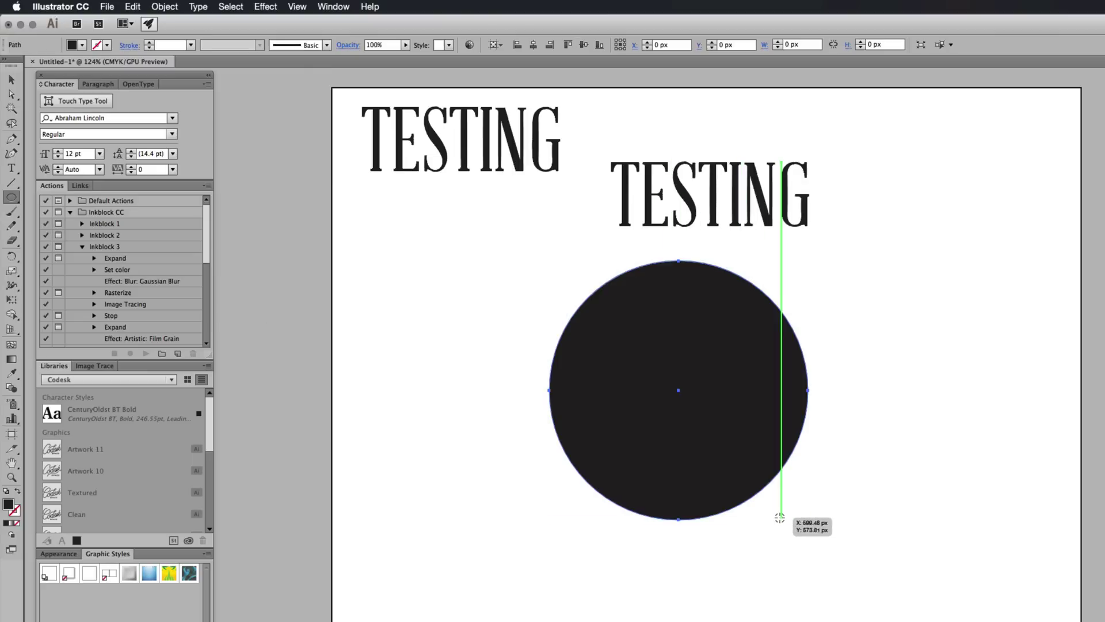
key("v")
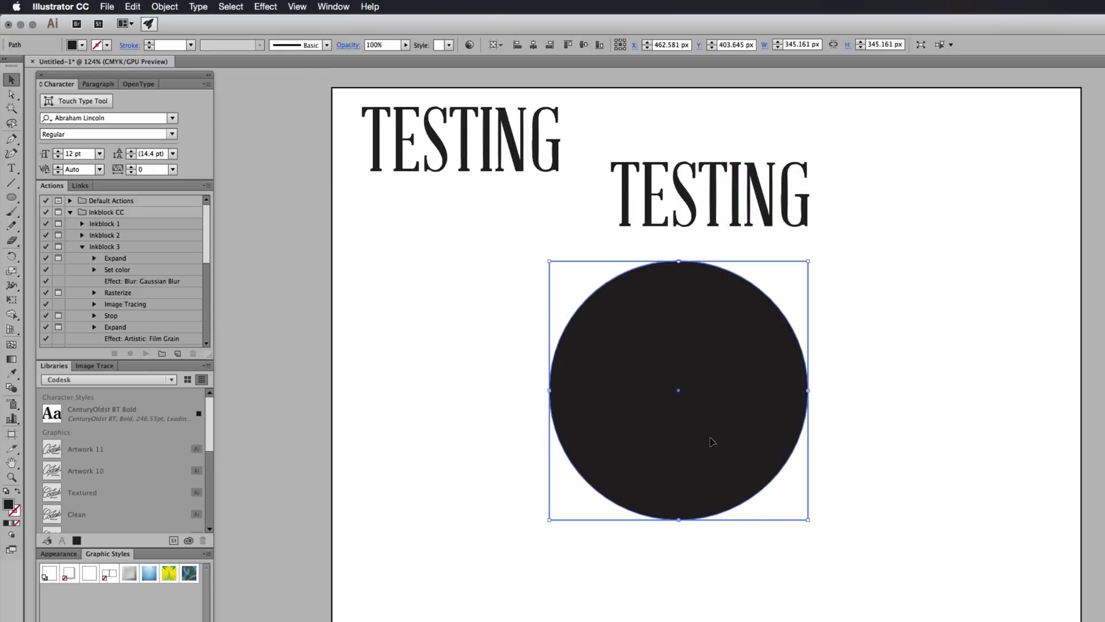
left_click_drag(710, 441, 729, 518)
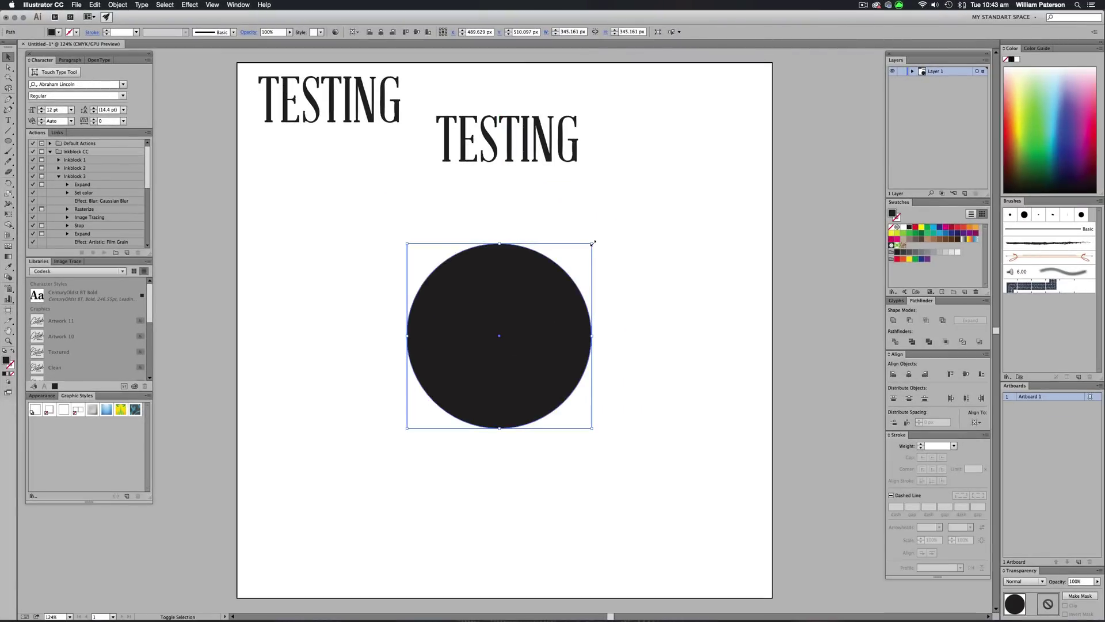
left_click_drag(592, 243, 611, 226)
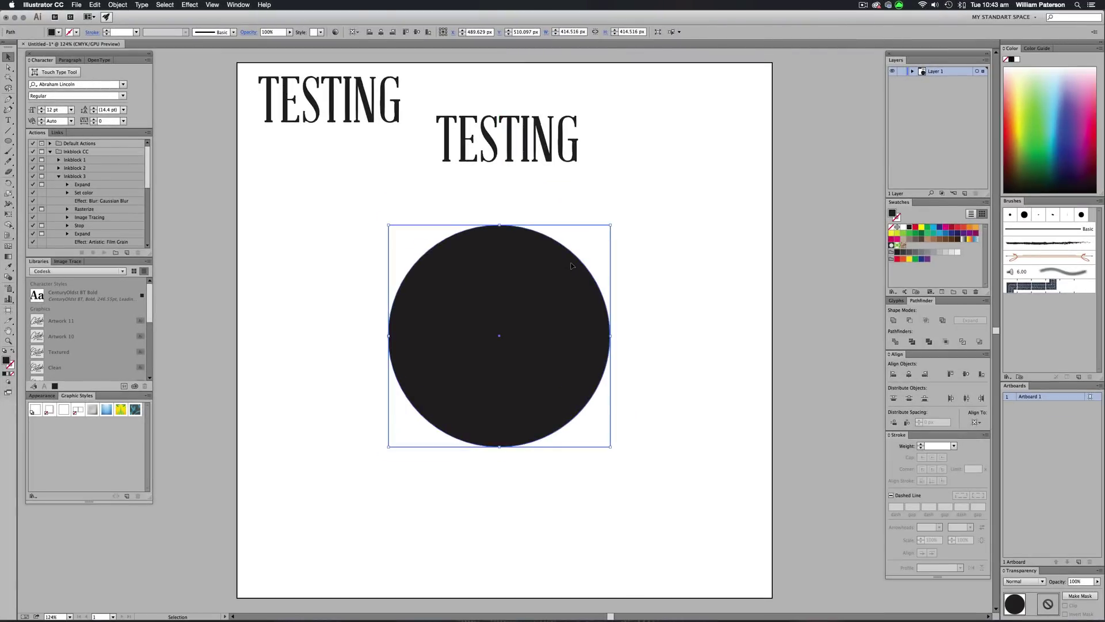
left_click(665, 304)
Step: Place the outlined TESTING just above the circle and select both together
left_click_drag(604, 134, 604, 185)
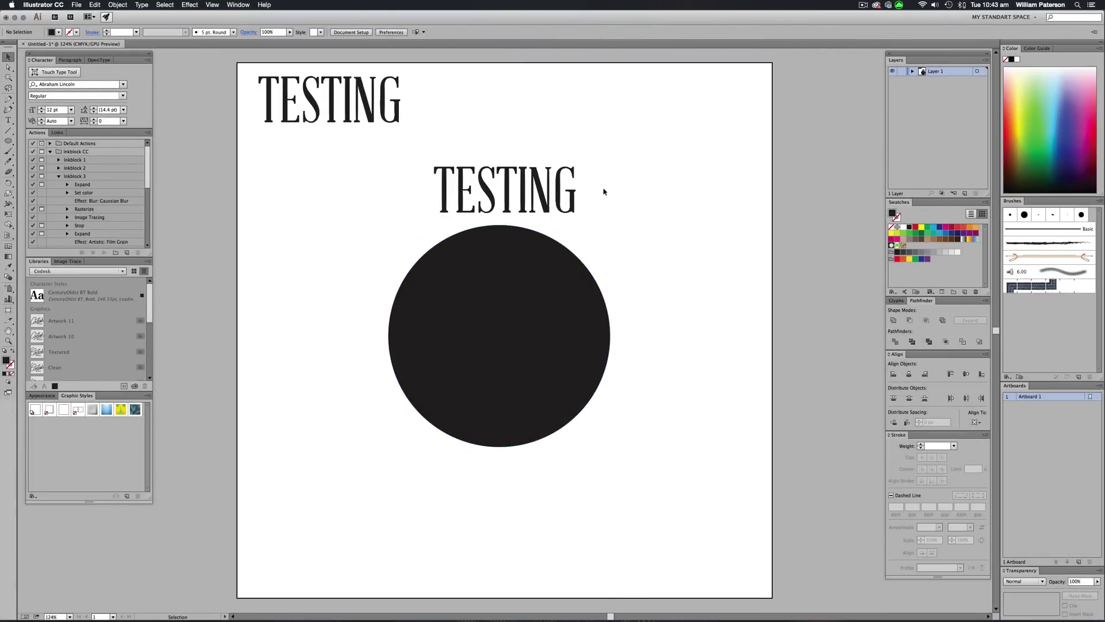
left_click(545, 351)
left_click(541, 199)
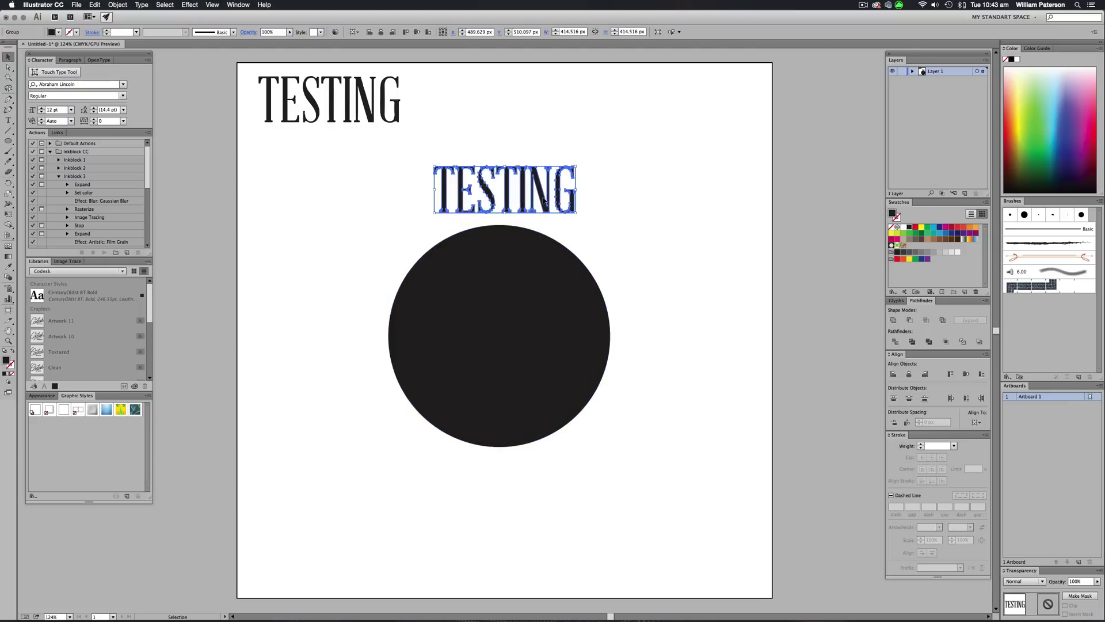
left_click(631, 214)
left_click(538, 191)
left_click_drag(663, 164, 599, 275)
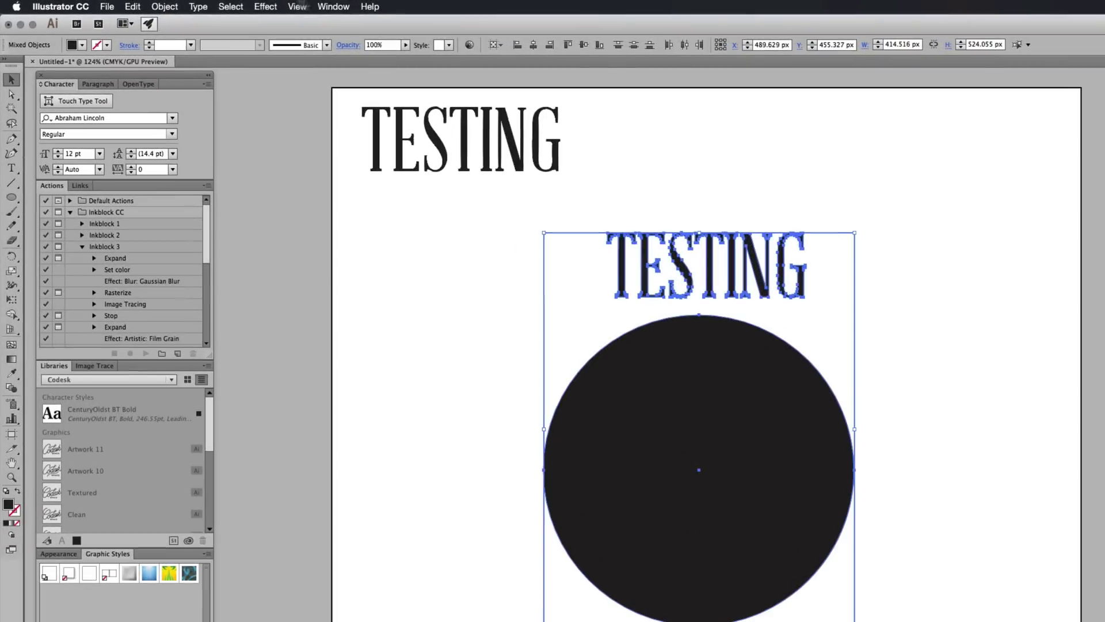
Step: Warp the outlined TESTING into the circle with Envelope Distort > Make with Top Object
left_click(117, 5)
mouse_move(259, 287)
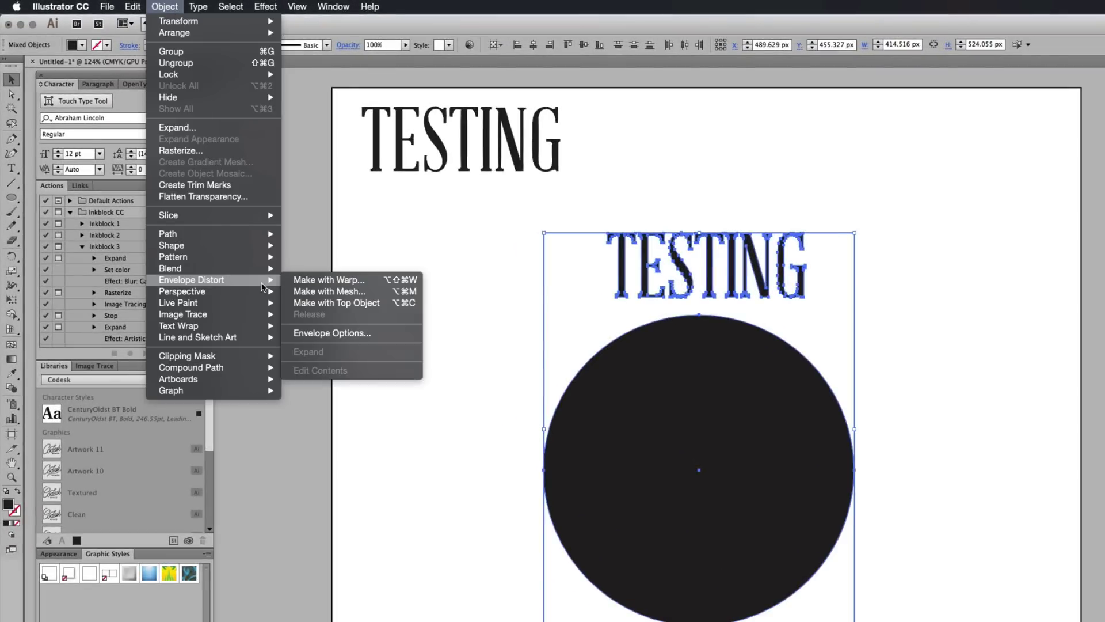
left_click(350, 304)
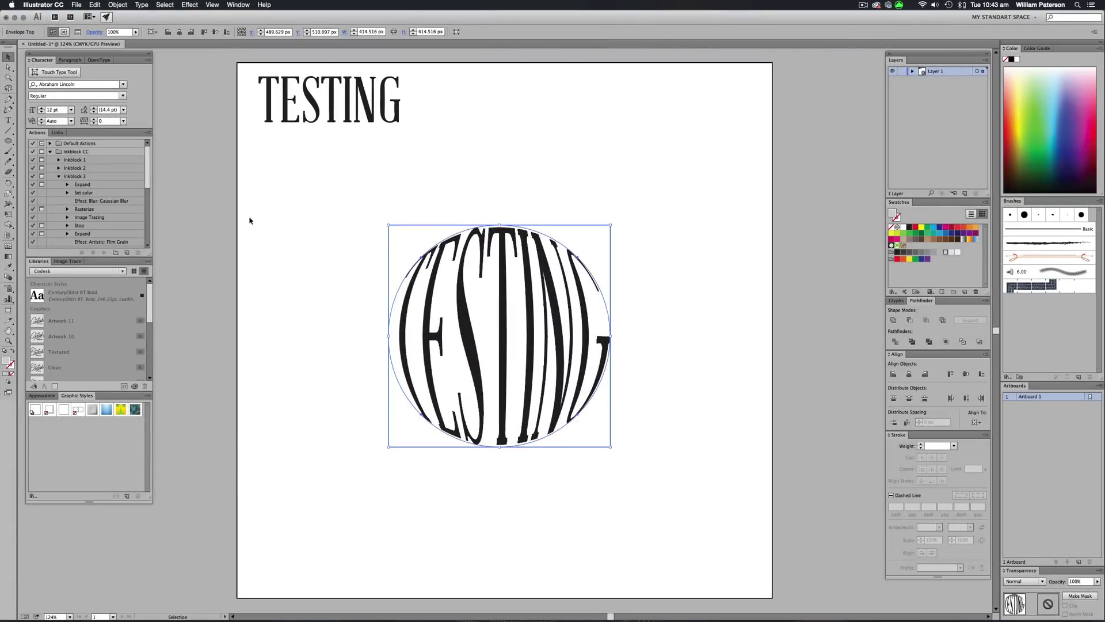
left_click(250, 220)
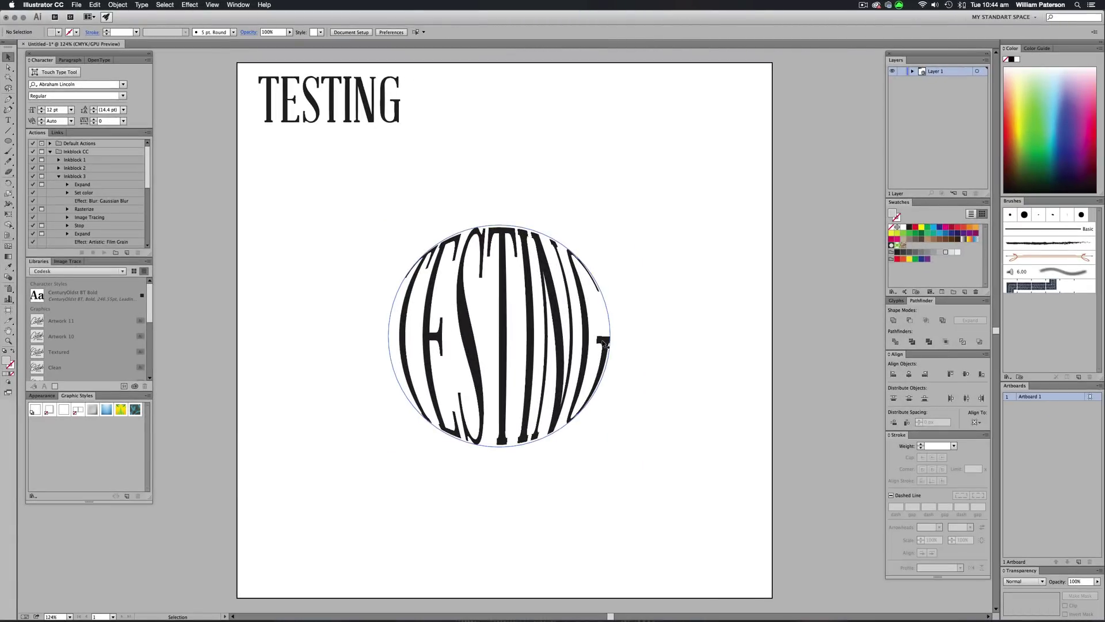
Step: Resize the warped circle text to 424.194 px and move it toward the upper right
left_click_drag(667, 276, 596, 342)
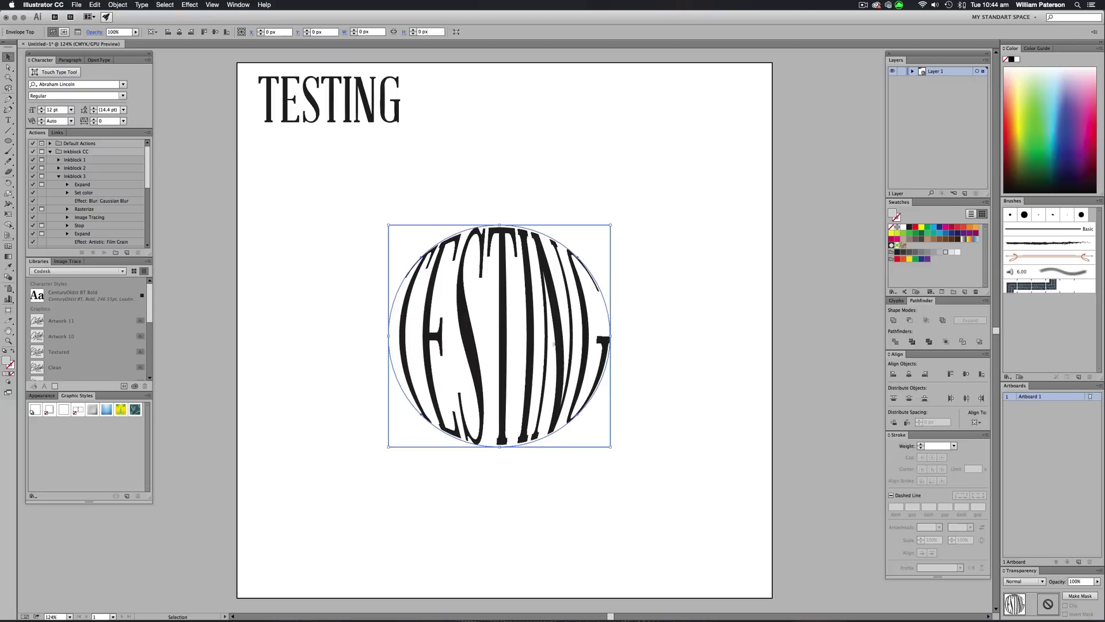
left_click_drag(612, 225, 441, 391)
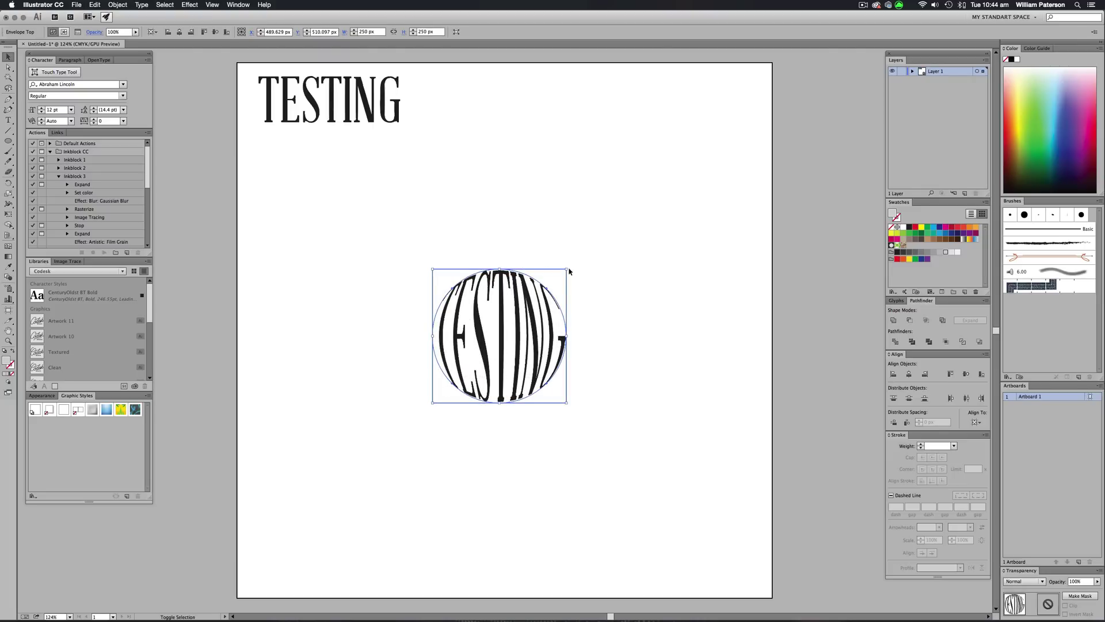
left_click_drag(572, 269, 484, 358)
left_click(650, 228)
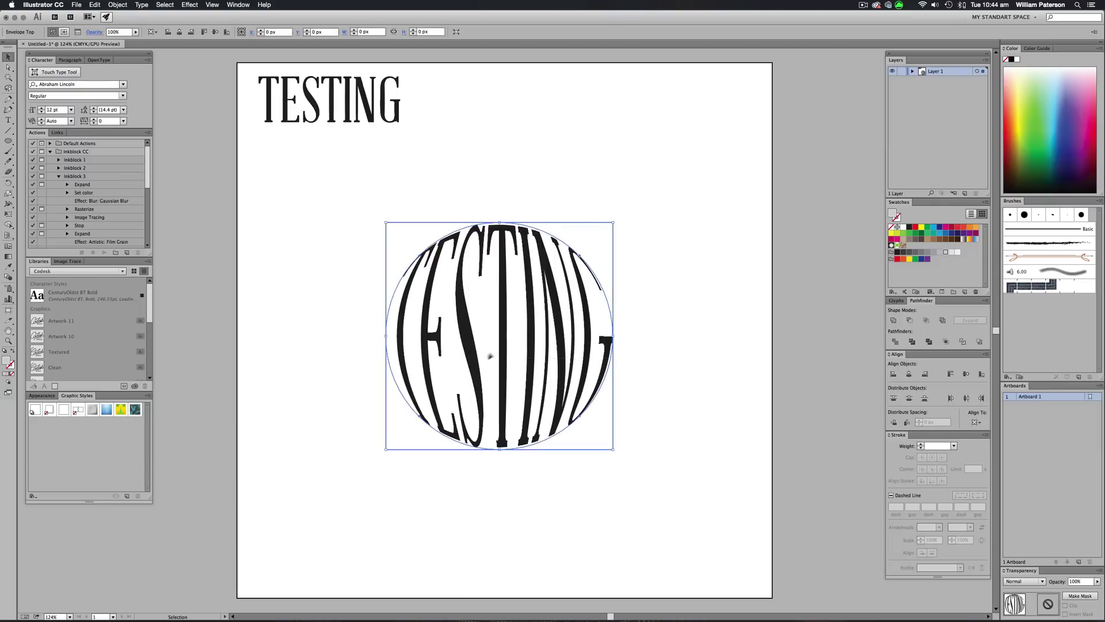
left_click_drag(507, 314, 559, 288)
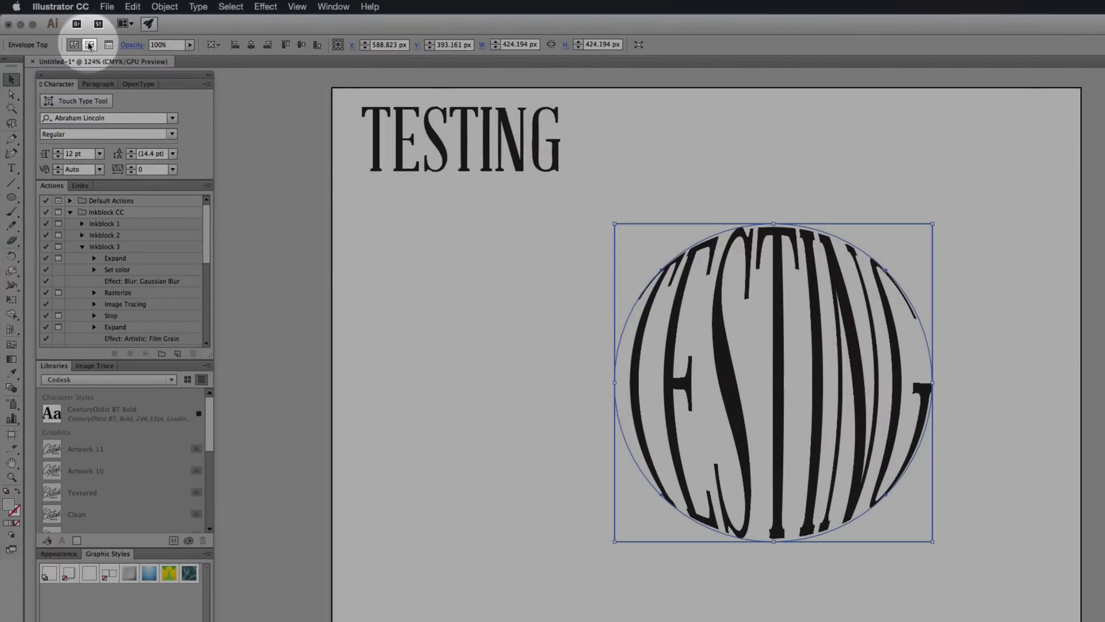
left_click(89, 46)
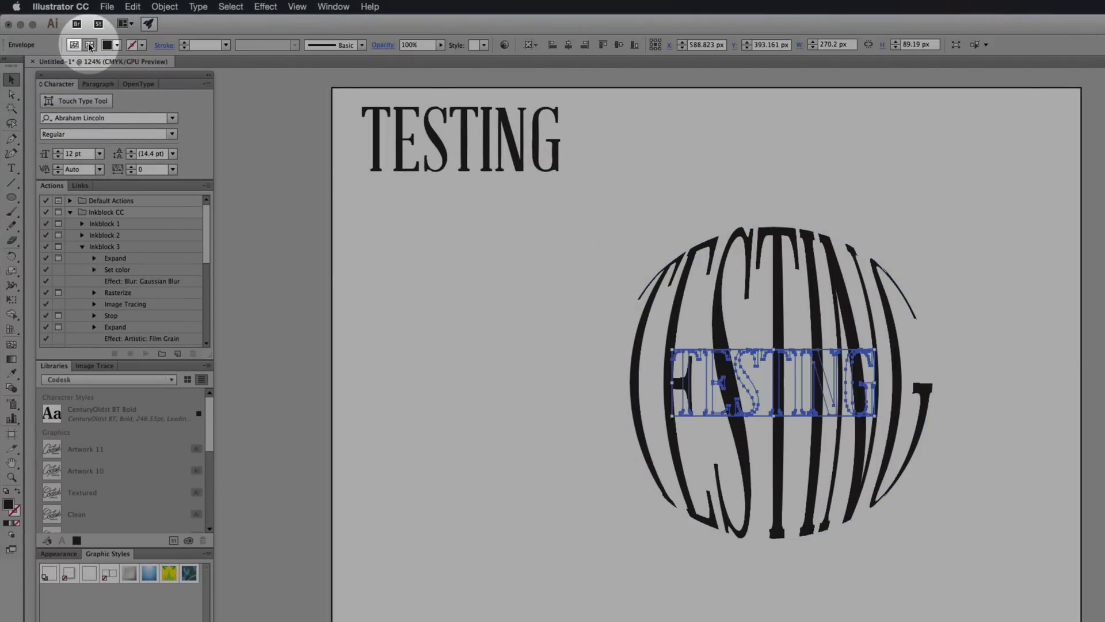
left_click(519, 277)
left_click(744, 383)
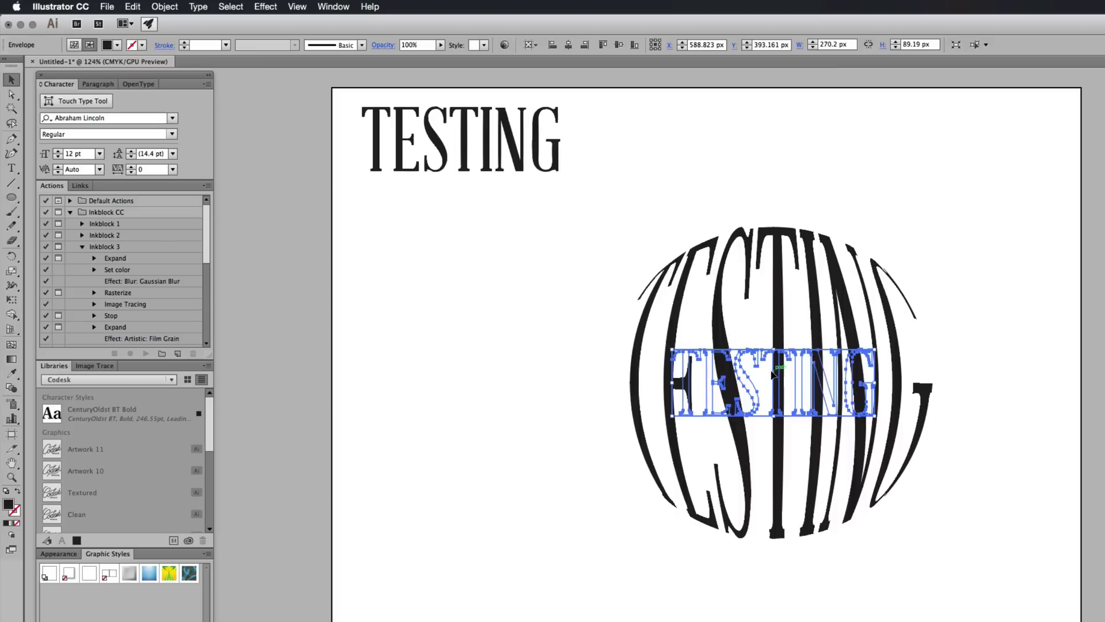
left_click(74, 44)
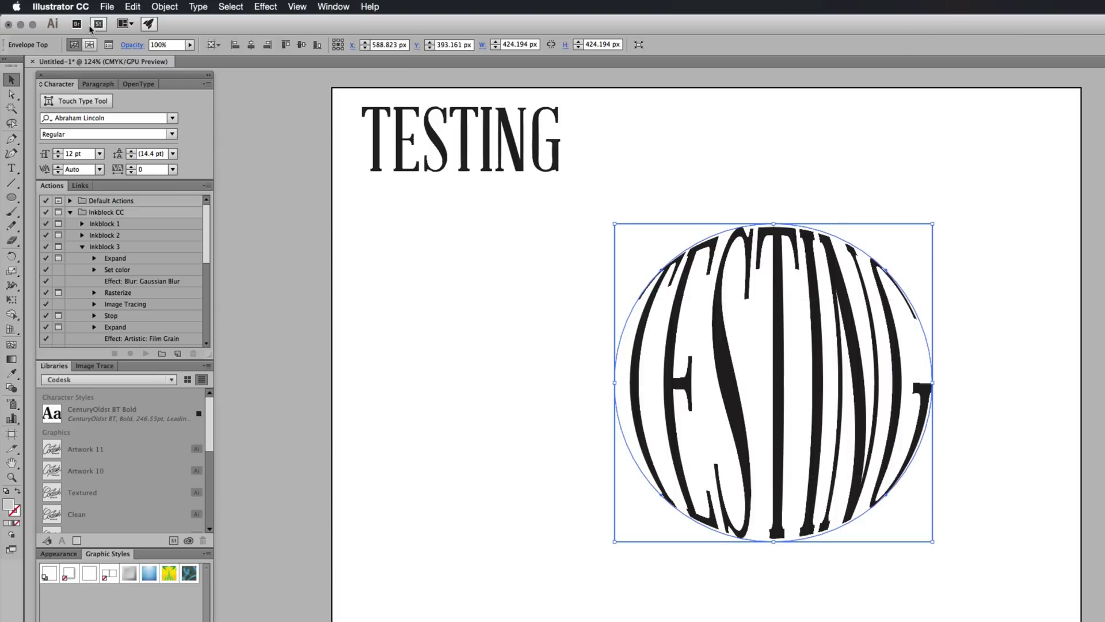
Step: Expand the round TESTING warp into plain outlines with Object and Fill checked
left_click(165, 6)
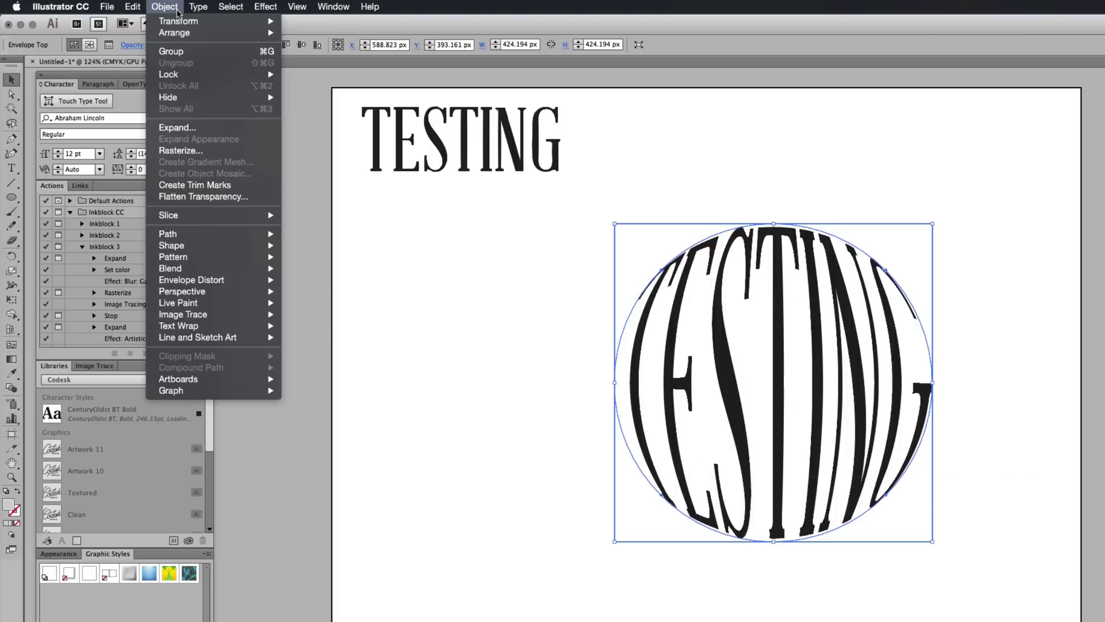
left_click(181, 126)
left_click_drag(753, 168, 485, 209)
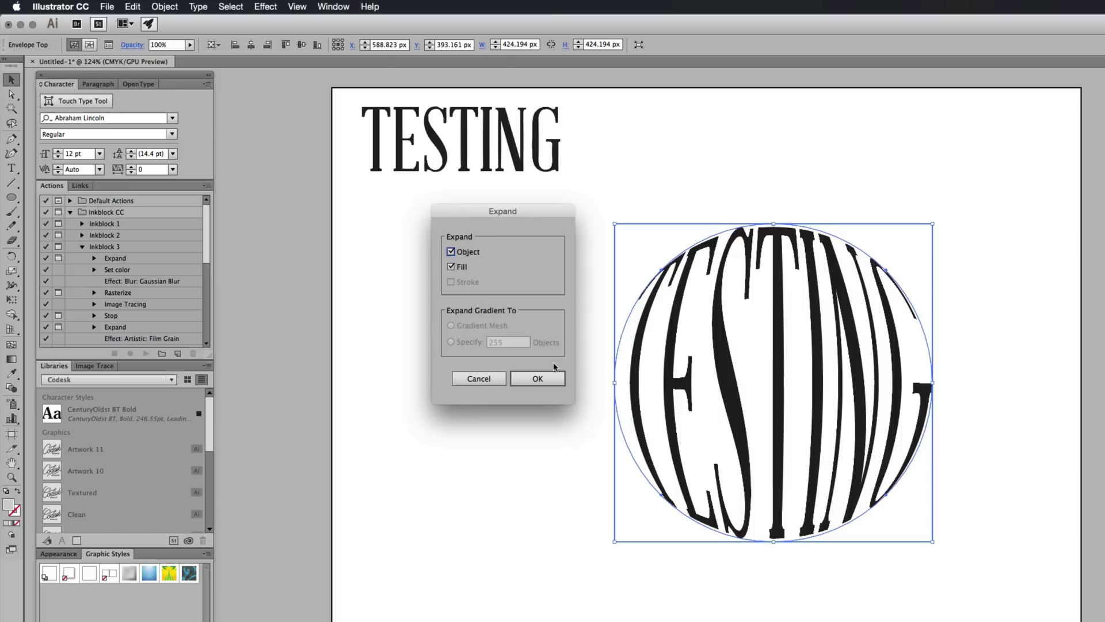
left_click(521, 379)
left_click(524, 365)
Step: Move the expanded TESTING sphere up and right and scale it down
left_click_drag(676, 391, 798, 287)
left_click_drag(963, 499, 921, 381)
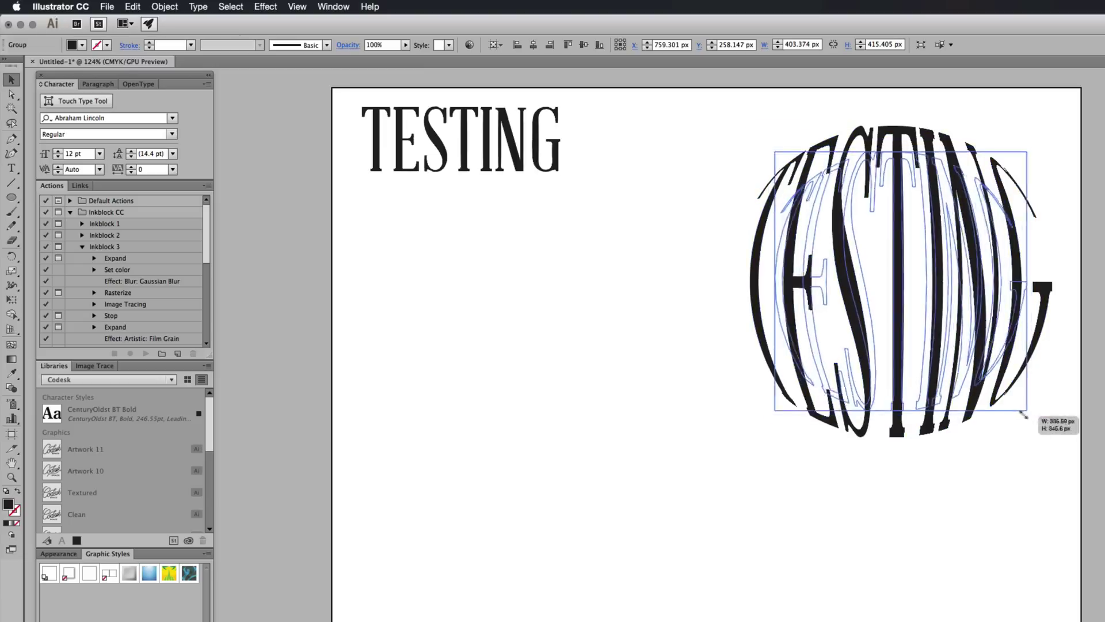
left_click_drag(1023, 415, 1024, 416)
left_click(1036, 448)
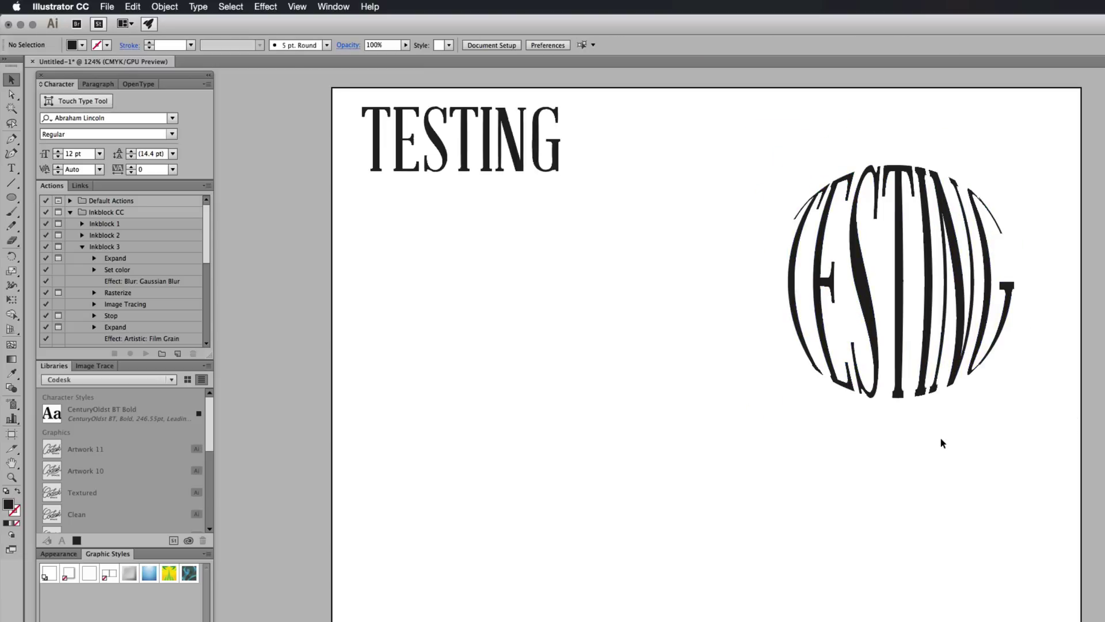
Step: Shape a black rectangle into a wedge pennant and duplicate TESTING below the original
key("m")
left_click_drag(432, 378, 689, 475)
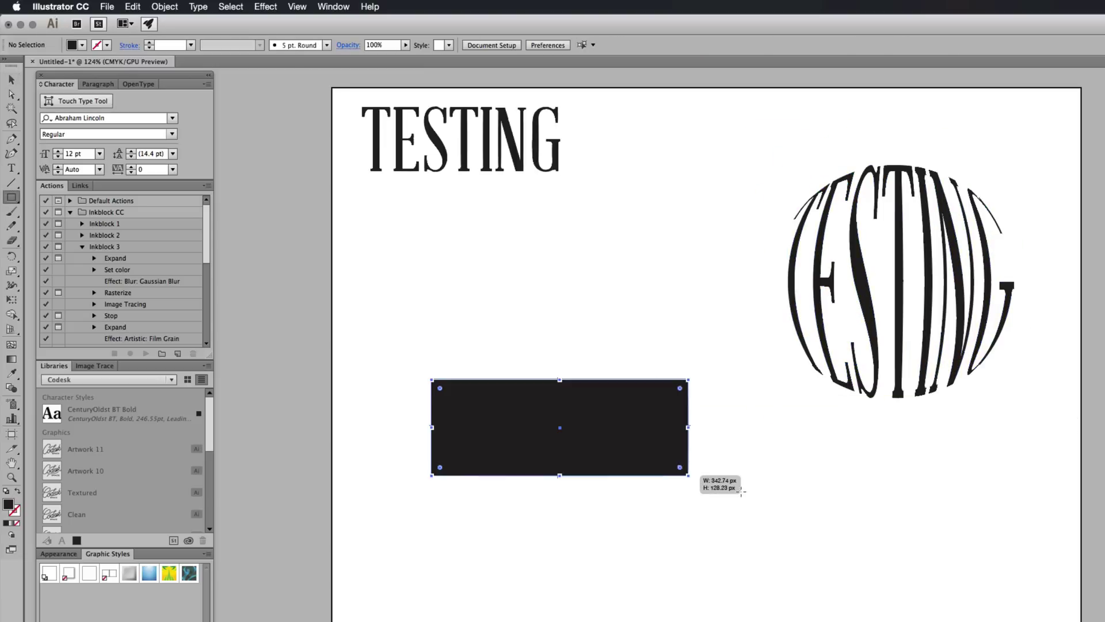
key("a")
left_click_drag(690, 381, 692, 426)
key("super+z")
left_click(624, 481)
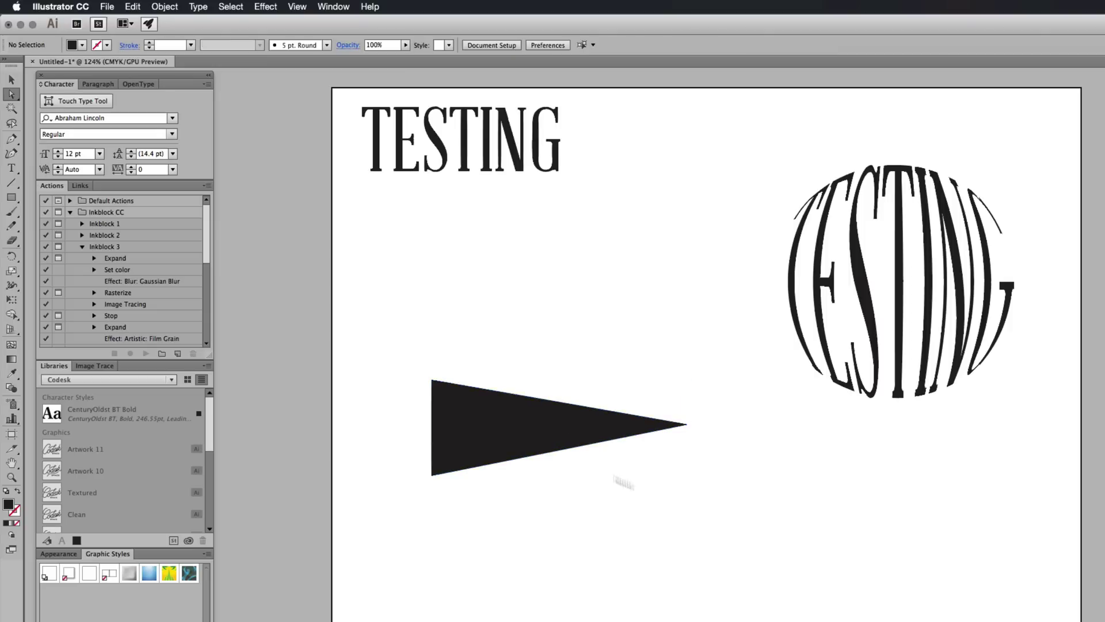
left_click_drag(492, 181, 495, 293)
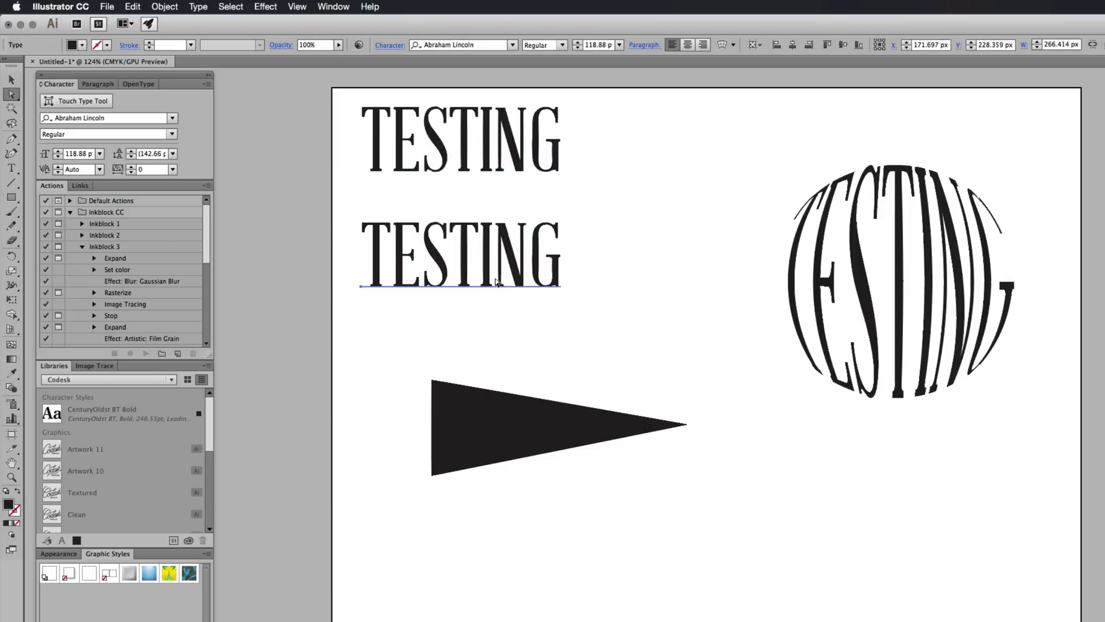
Step: Move the pennant just under the TESTING copy and select both together
left_click(657, 242)
left_click_drag(506, 420, 423, 349)
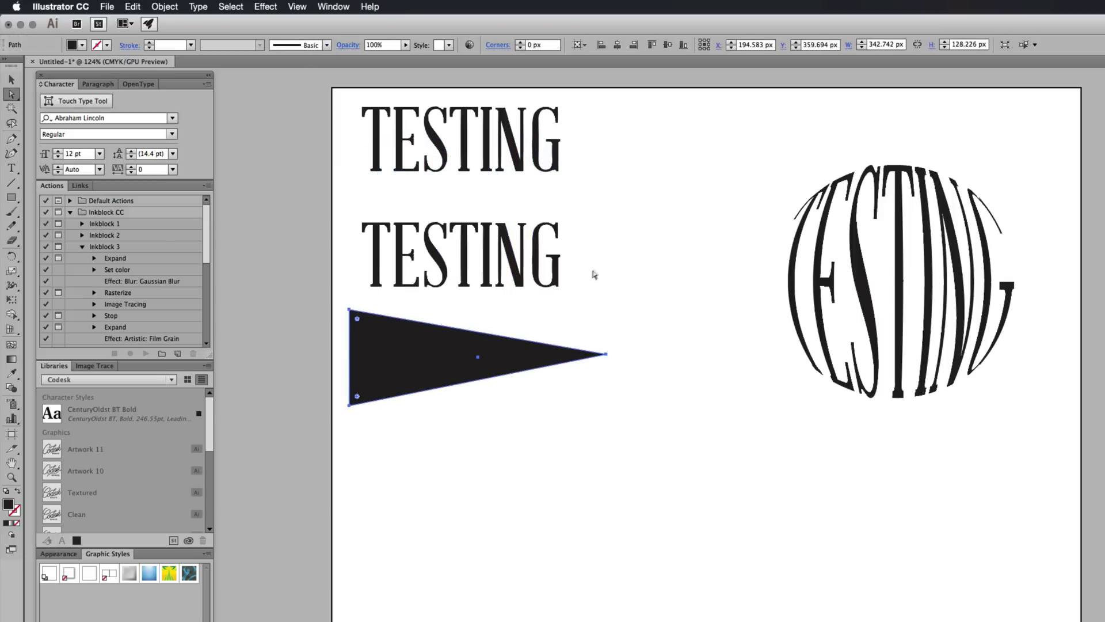
key("v")
left_click_drag(503, 465, 435, 248)
left_click(577, 288)
left_click_drag(617, 218, 410, 335)
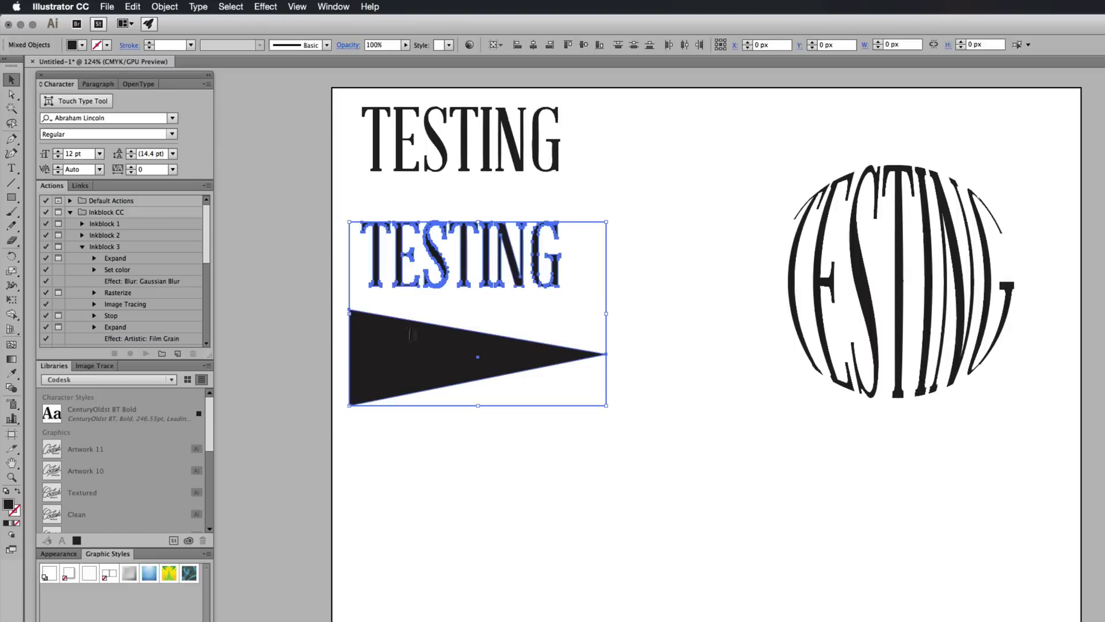
Step: Warp the TESTING copy into the pennant with Make with Top Object, then move it down-right
left_click(166, 6)
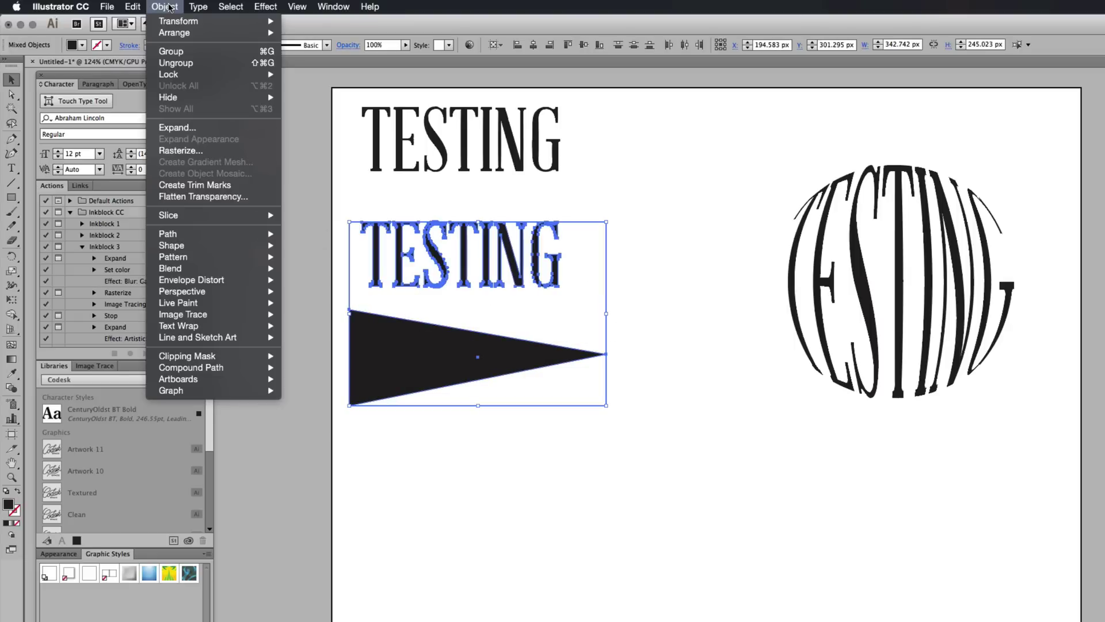
mouse_move(222, 280)
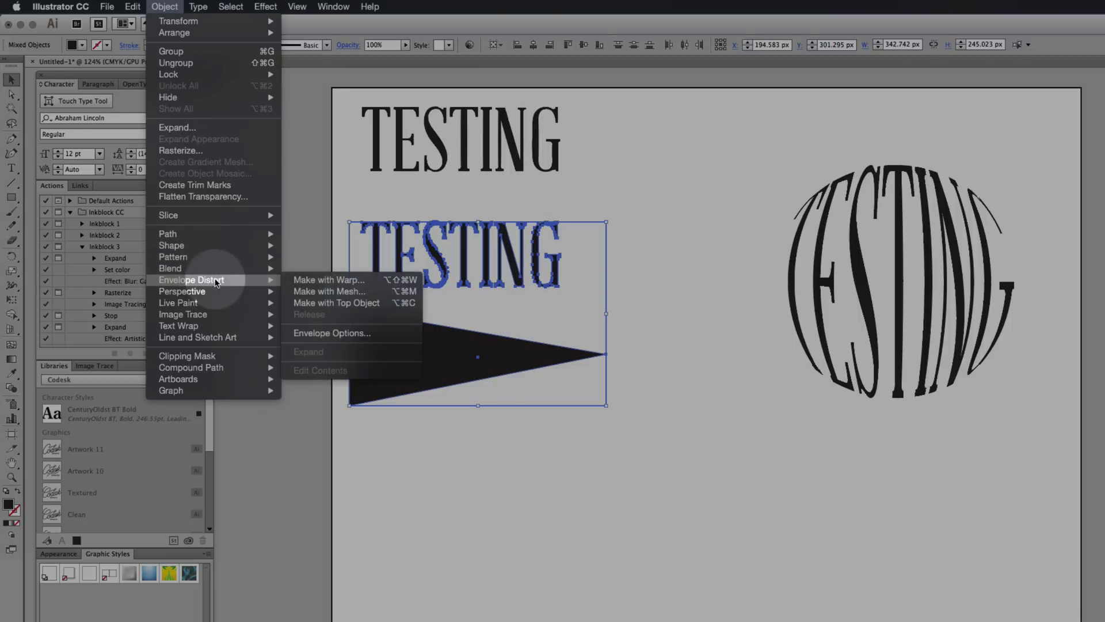
left_click(319, 301)
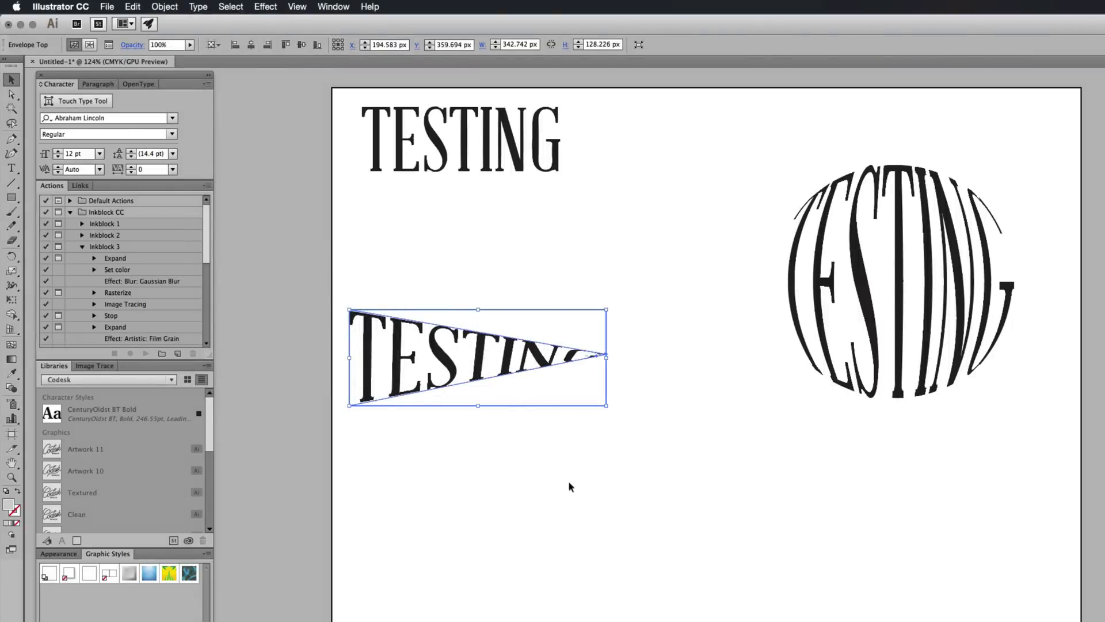
left_click(570, 487)
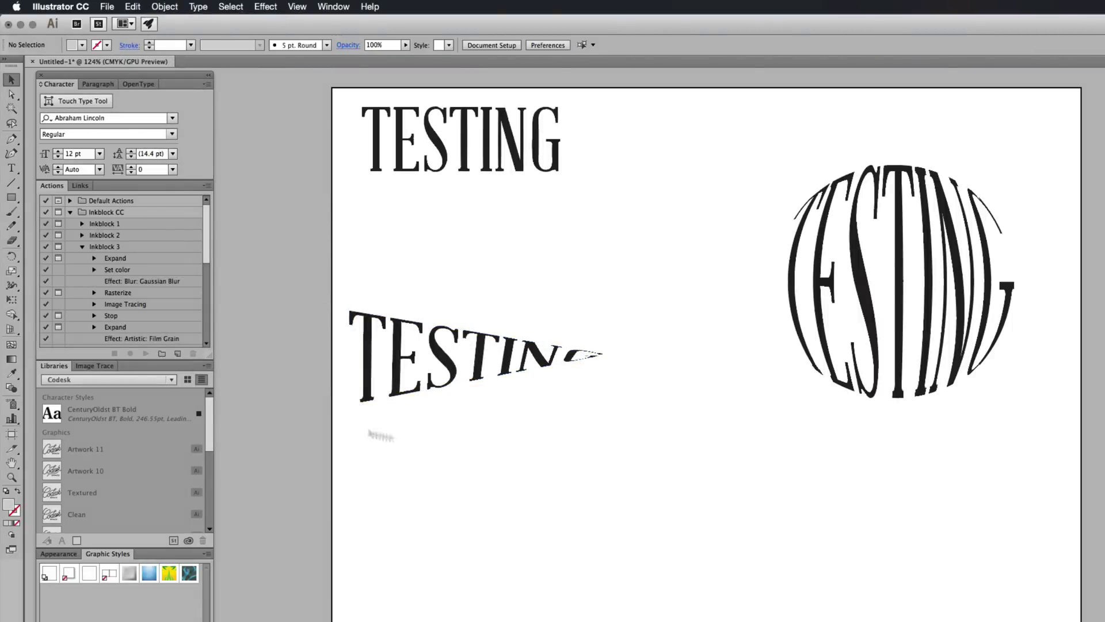
left_click(429, 394)
left_click_drag(481, 395, 540, 448)
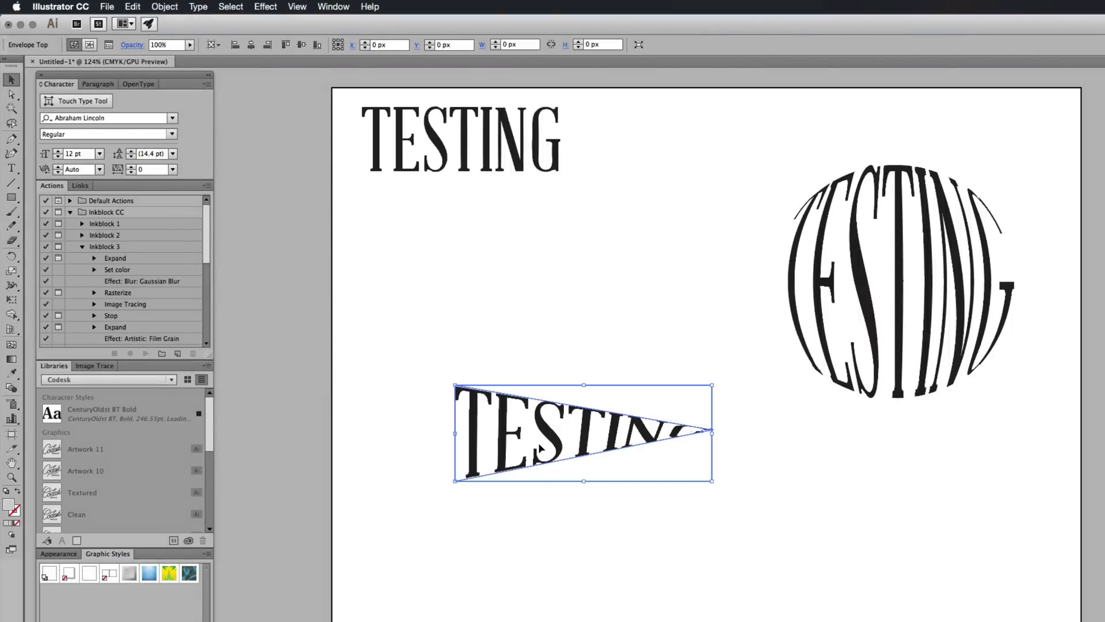
left_click(590, 586)
left_click(576, 438)
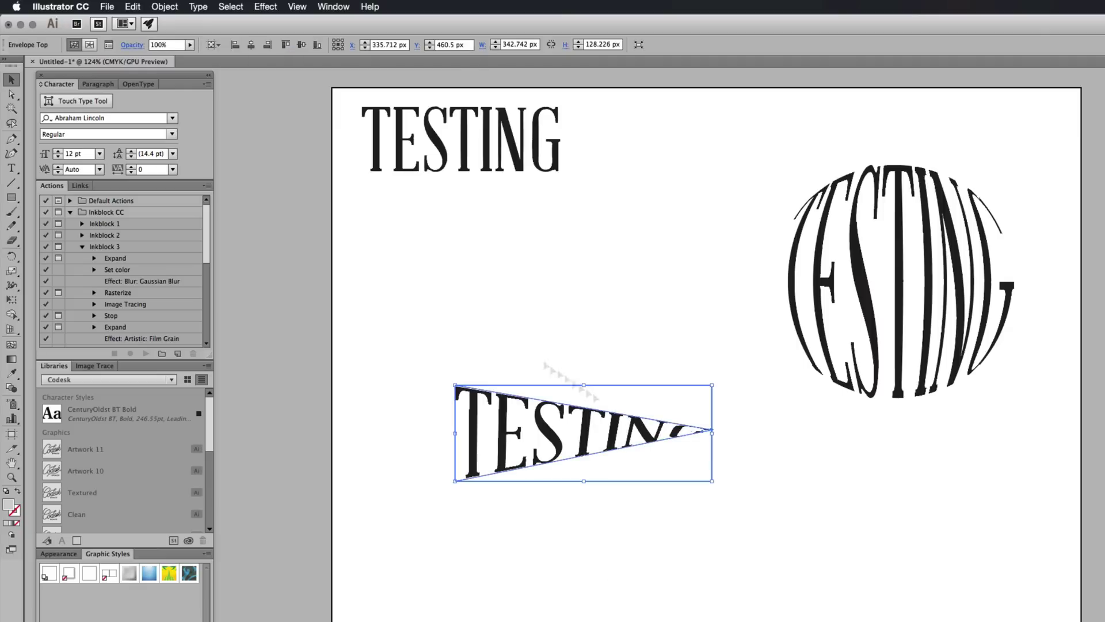
Step: Expand the wedge-shaped TESTING envelope into outlines and move it up and to the left
left_click(165, 6)
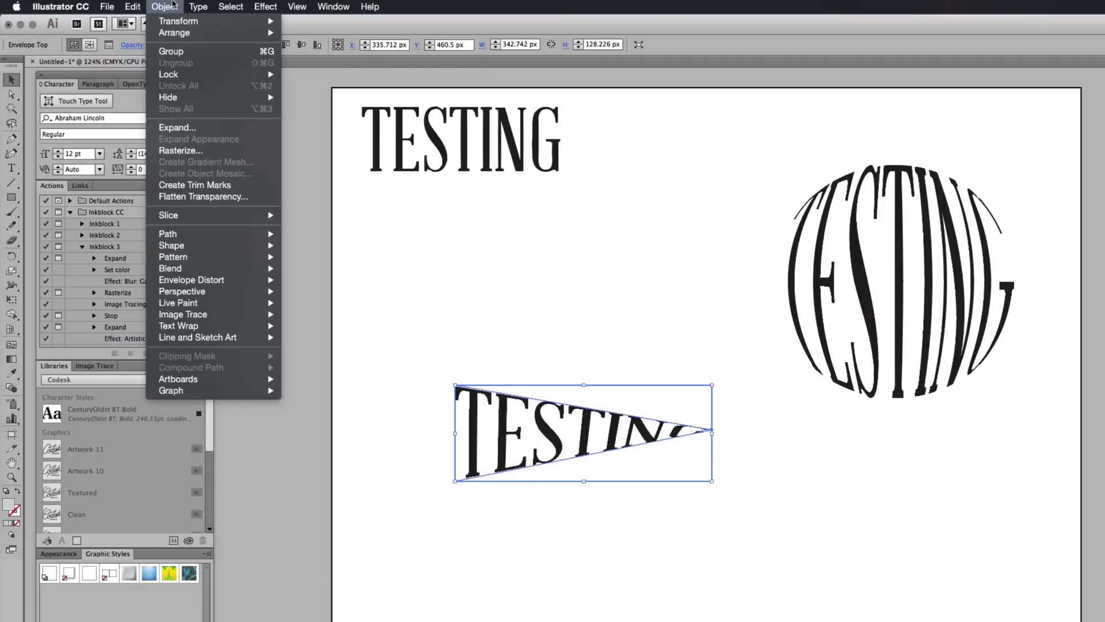
left_click(194, 130)
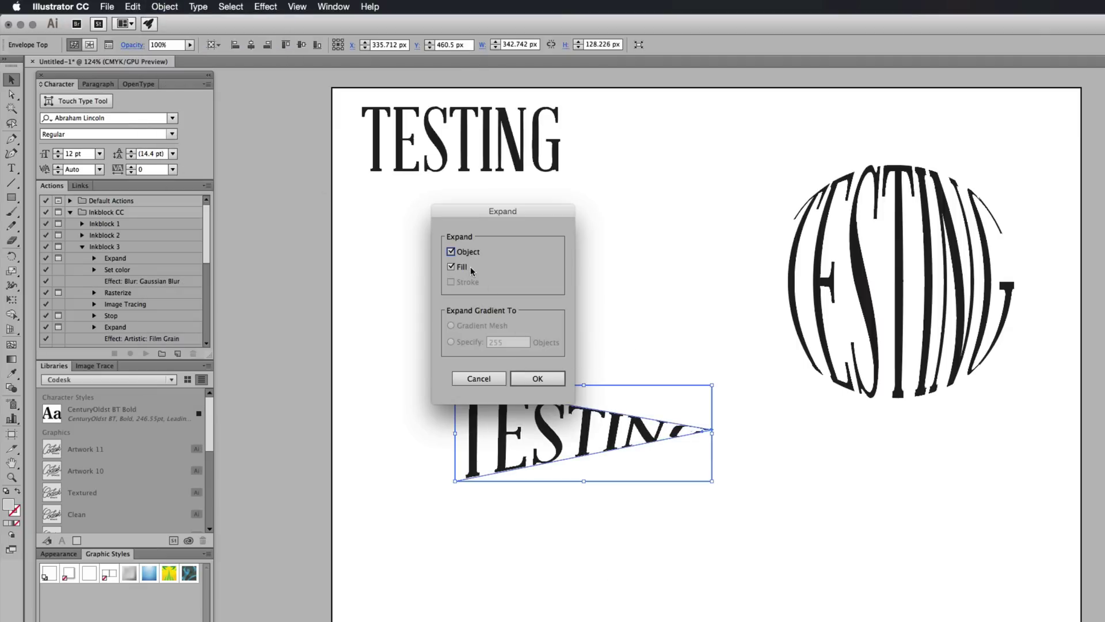
left_click(536, 378)
left_click(658, 456)
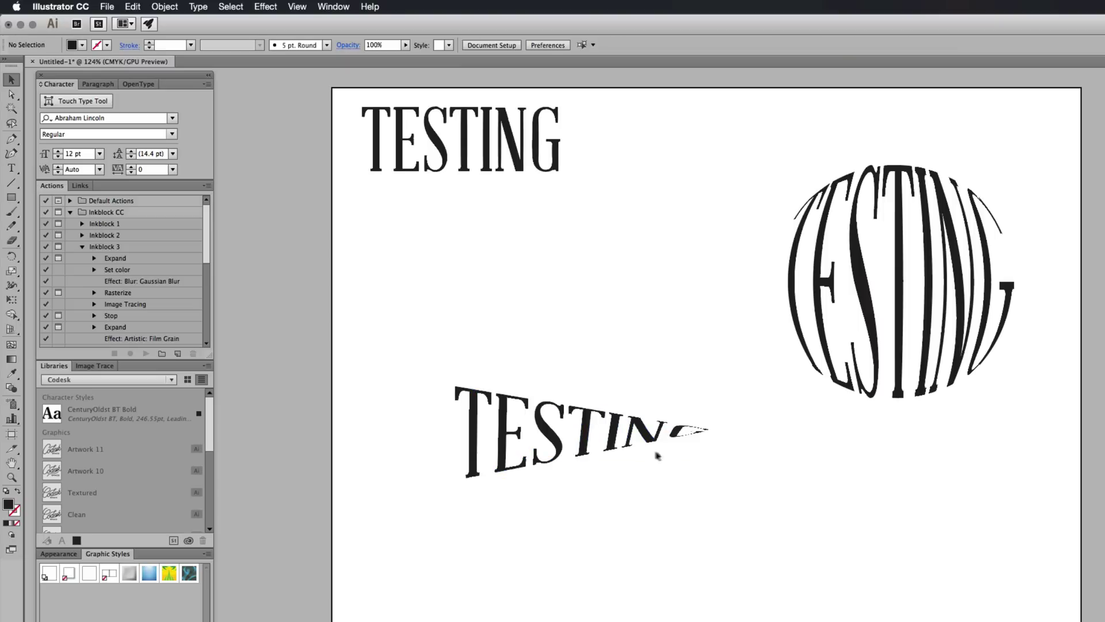
left_click_drag(637, 432, 582, 366)
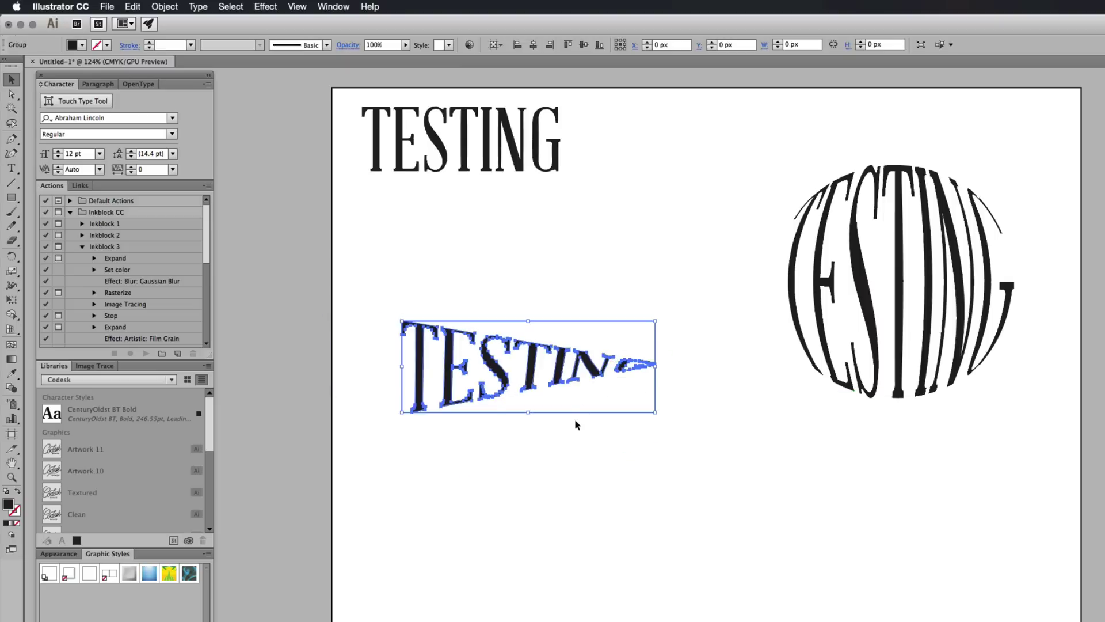
left_click(576, 421)
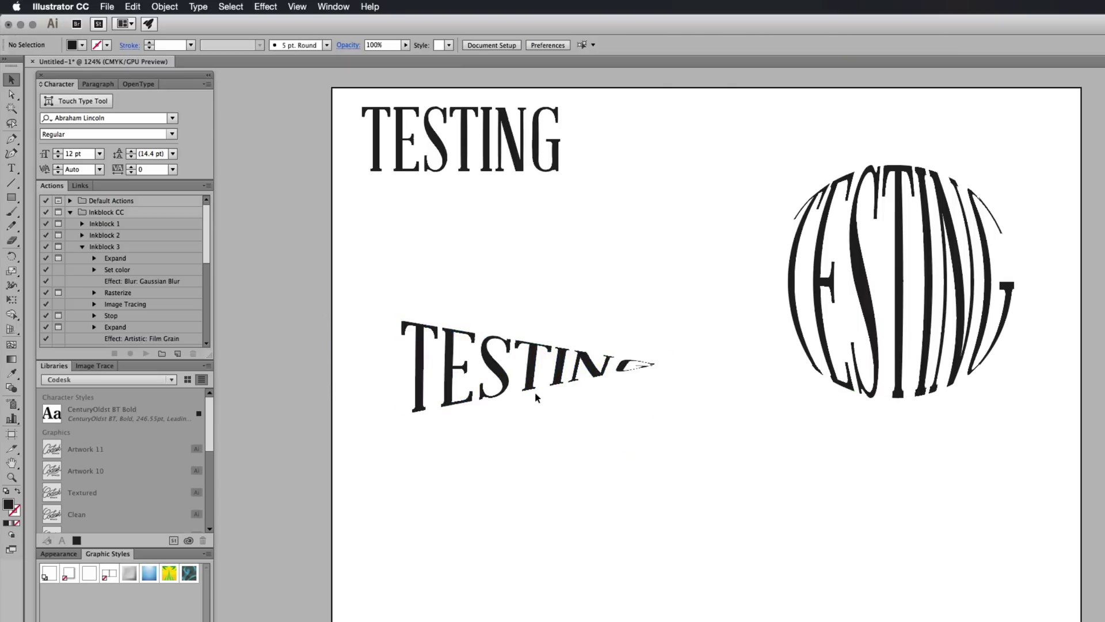